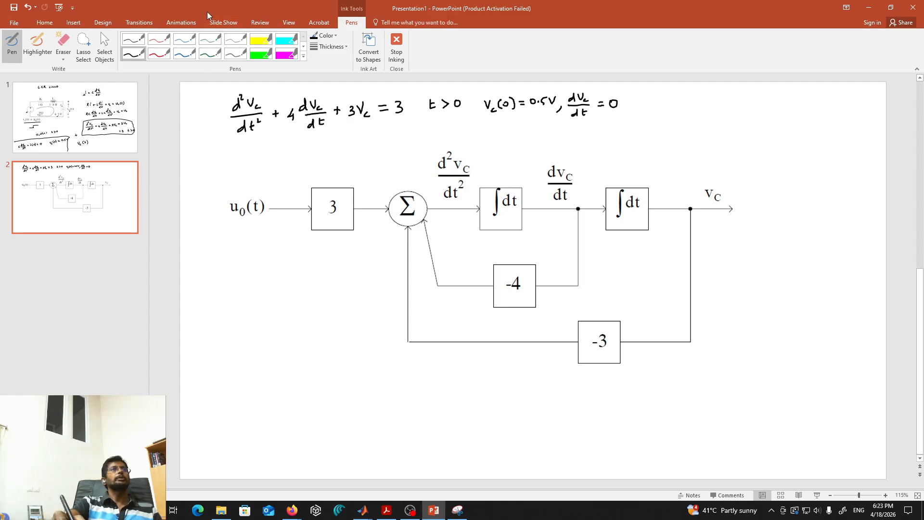
# Step: Annotate the diagram in blue ink with "= 1, t > 0" above u0(t) and "3" at the output of the 3 block
pyautogui.click(184, 39)
pyautogui.moveTo(218, 287); pyautogui.dragTo(218, 290)
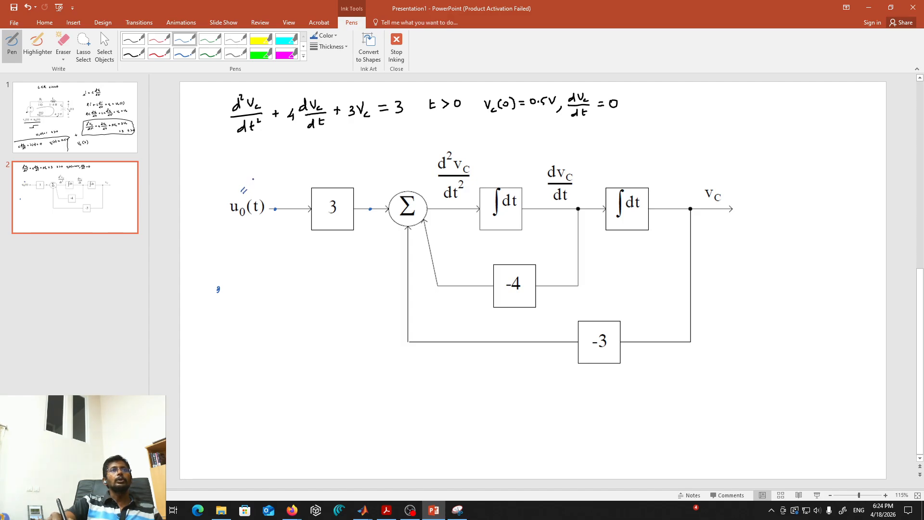
pyautogui.moveTo(258, 177); pyautogui.dragTo(257, 177)
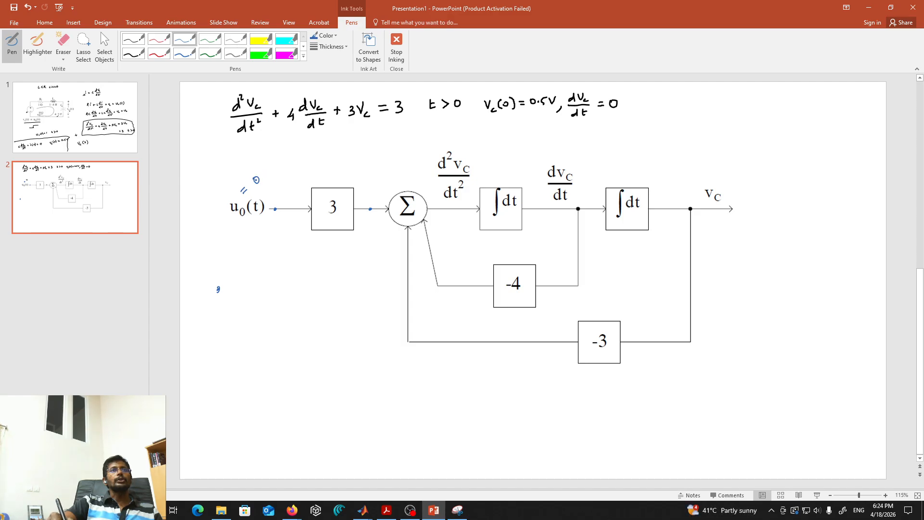
pyautogui.moveTo(276, 163)
pyautogui.mouseDown()
pyautogui.moveTo(278, 173)
pyautogui.moveTo(302, 162)
pyautogui.mouseUp()
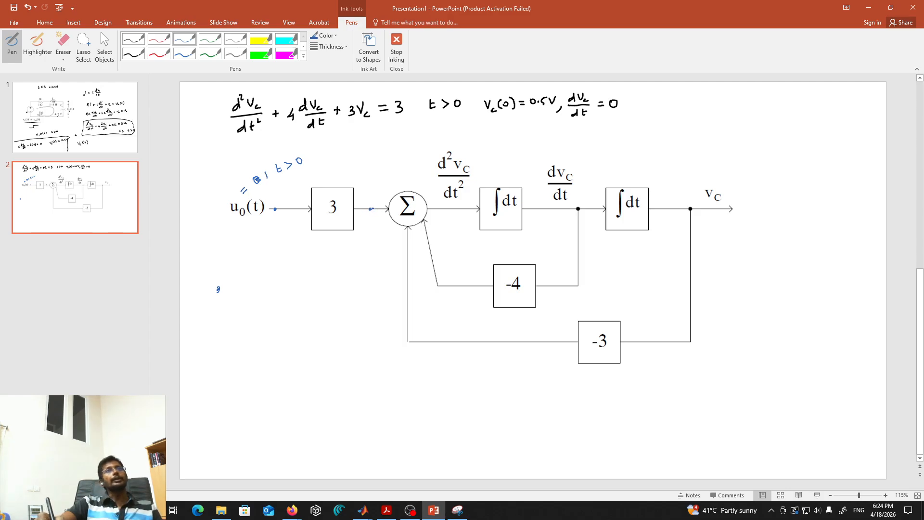
pyautogui.click(371, 208)
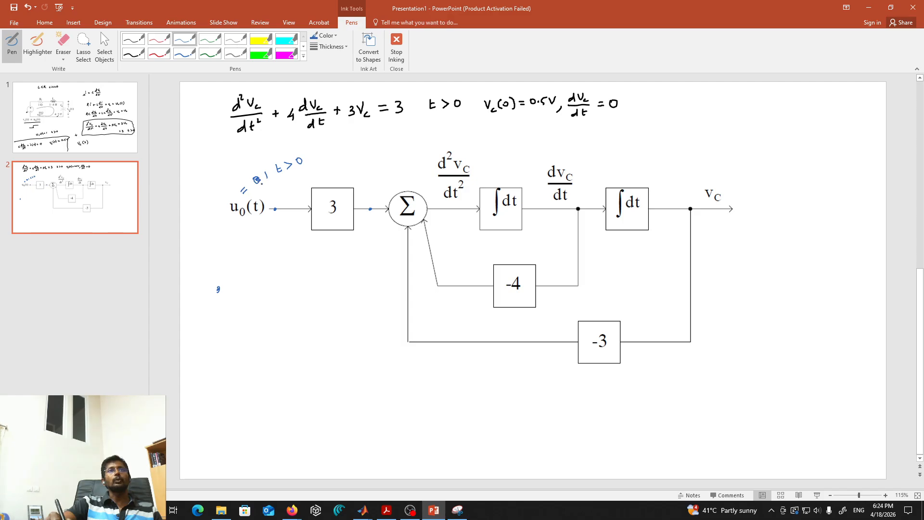
pyautogui.moveTo(370, 192); pyautogui.dragTo(369, 199)
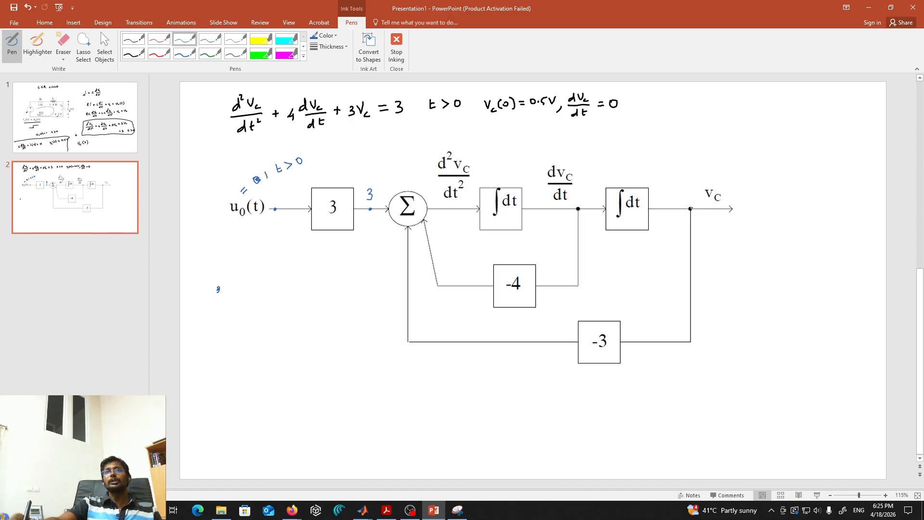
# Step: Mark the vC output node and handwrite "-3Vc" and "-4 dVc/dt" beside the two feedback inputs of the summing block
pyautogui.click(691, 209)
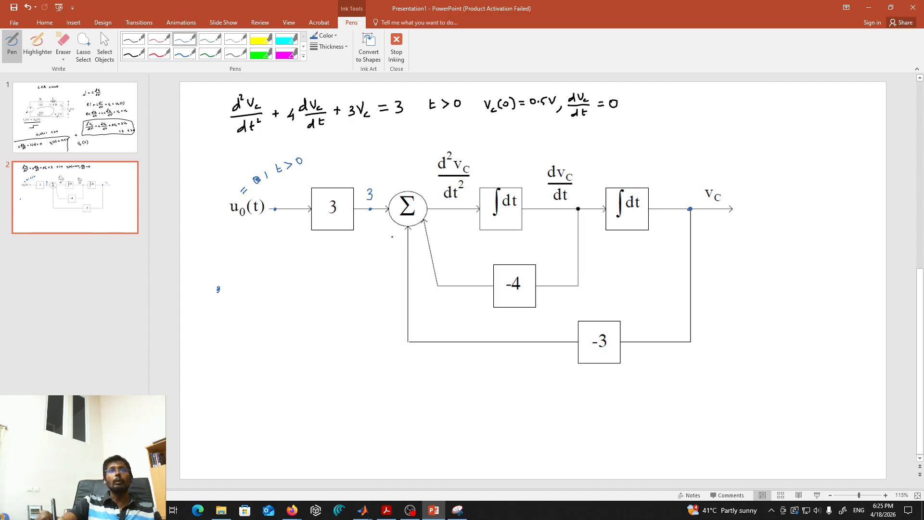
pyautogui.moveTo(380, 241)
pyautogui.mouseDown()
pyautogui.moveTo(399, 234)
pyautogui.moveTo(405, 243)
pyautogui.mouseUp()
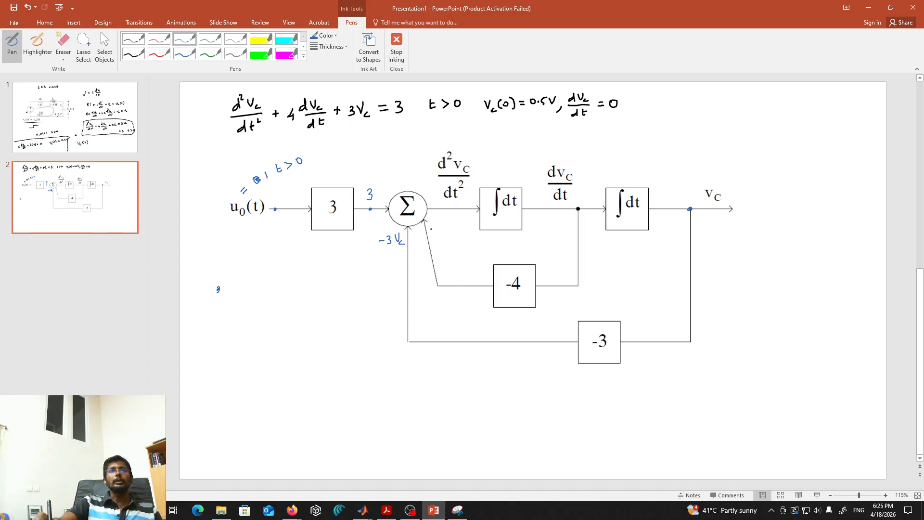
pyautogui.moveTo(450, 224)
pyautogui.mouseDown()
pyautogui.moveTo(462, 220)
pyautogui.moveTo(467, 232)
pyautogui.moveTo(455, 245)
pyautogui.moveTo(466, 241)
pyautogui.mouseUp()
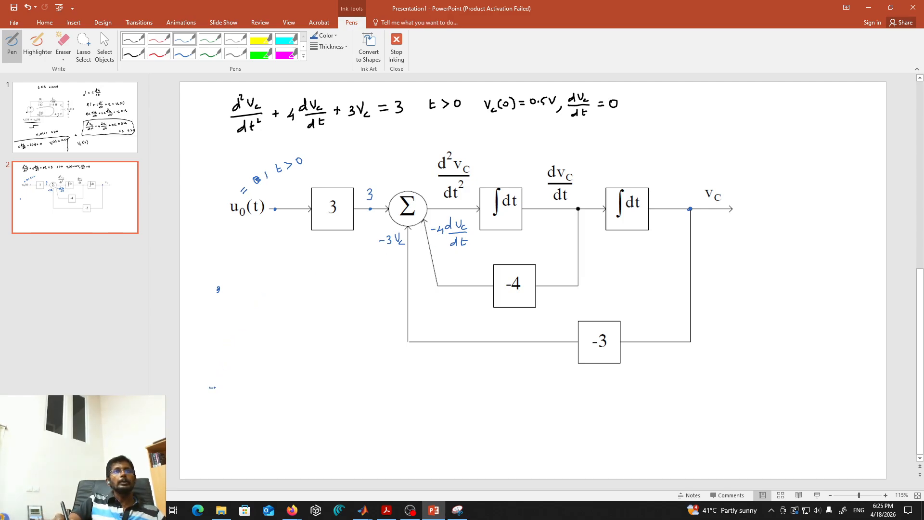
# Step: Handwrite "-4 dVc/dt - 3Vc + 3 = d²Vc/dt²" below the diagram and link it to the original equation with a double-headed arrow
pyautogui.moveTo(226, 382)
pyautogui.mouseDown()
pyautogui.moveTo(232, 390)
pyautogui.moveTo(247, 369)
pyautogui.mouseUp()
pyautogui.moveTo(250, 371)
pyautogui.mouseDown()
pyautogui.moveTo(270, 383)
pyautogui.moveTo(249, 402)
pyautogui.moveTo(314, 367)
pyautogui.moveTo(369, 370)
pyautogui.mouseUp()
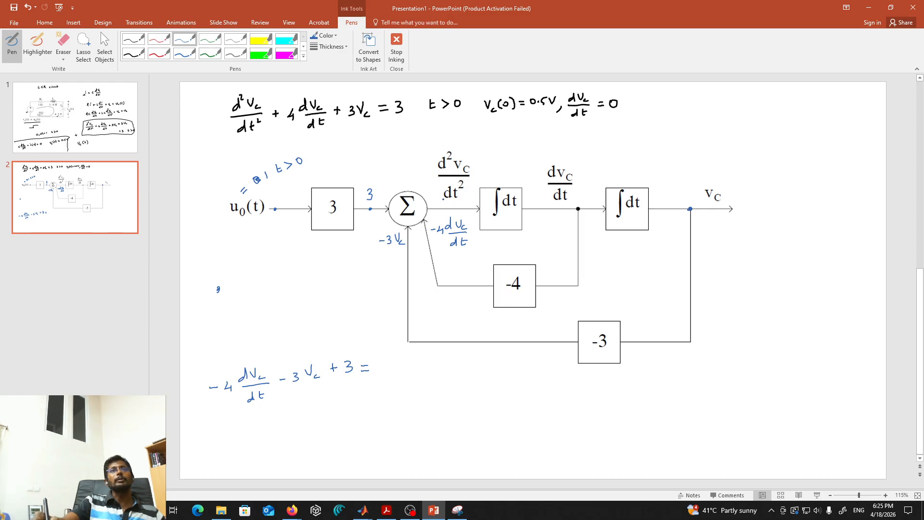
pyautogui.moveTo(386, 362)
pyautogui.mouseDown()
pyautogui.moveTo(403, 359)
pyautogui.moveTo(412, 368)
pyautogui.moveTo(396, 377)
pyautogui.moveTo(413, 379)
pyautogui.mouseUp()
pyautogui.click(280, 408)
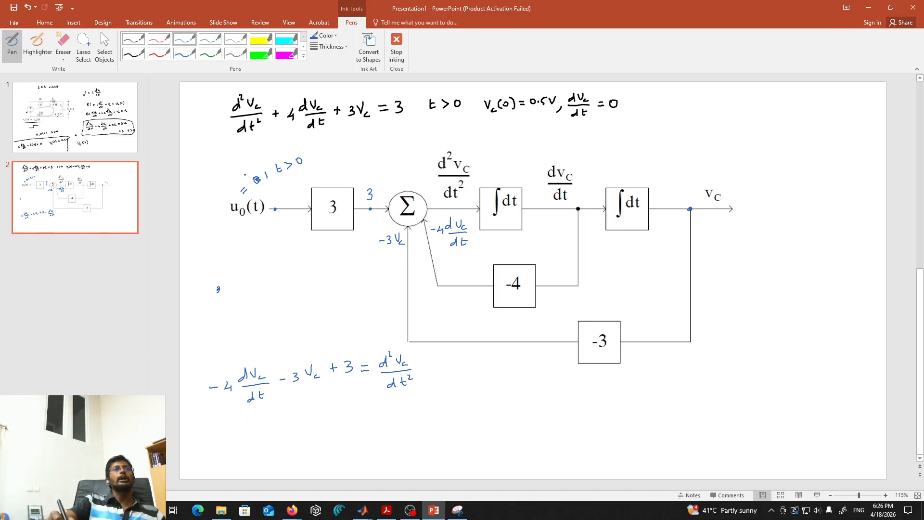
pyautogui.moveTo(224, 142)
pyautogui.mouseDown()
pyautogui.moveTo(209, 163)
pyautogui.moveTo(197, 287)
pyautogui.moveTo(230, 356)
pyautogui.moveTo(236, 343)
pyautogui.mouseUp()
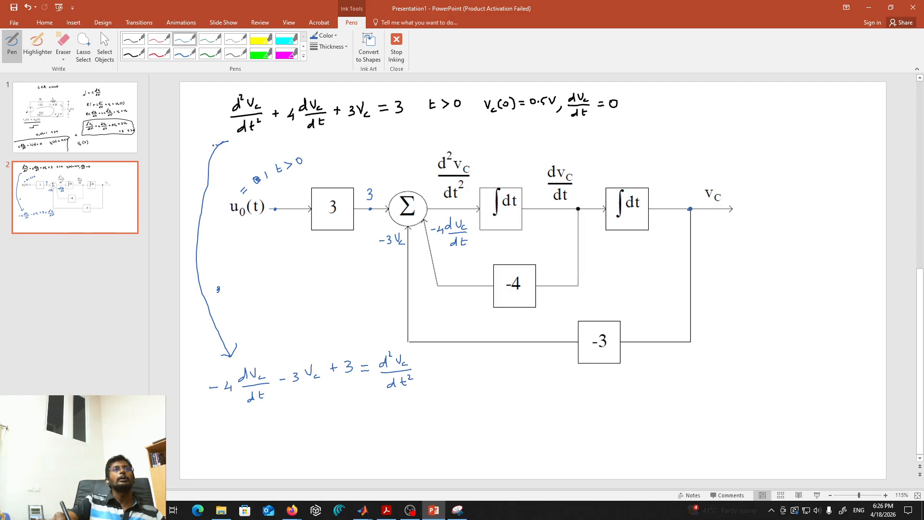
pyautogui.moveTo(216, 143); pyautogui.dragTo(224, 154)
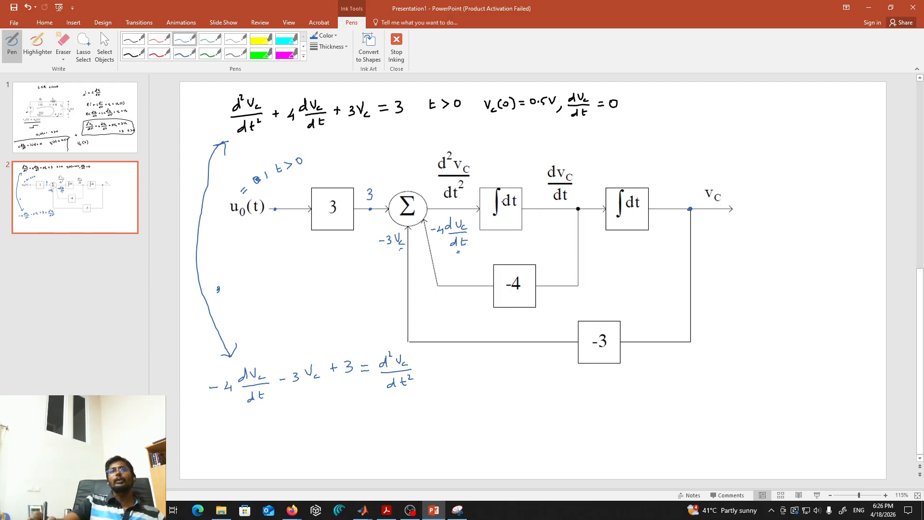
# Step: Mark both integrator blocks with small strokes and double-underline the initial conditions Vc(0) and dVc/dt in blue ink
pyautogui.moveTo(500, 174); pyautogui.dragTo(503, 180)
pyautogui.moveTo(639, 173); pyautogui.dragTo(641, 181)
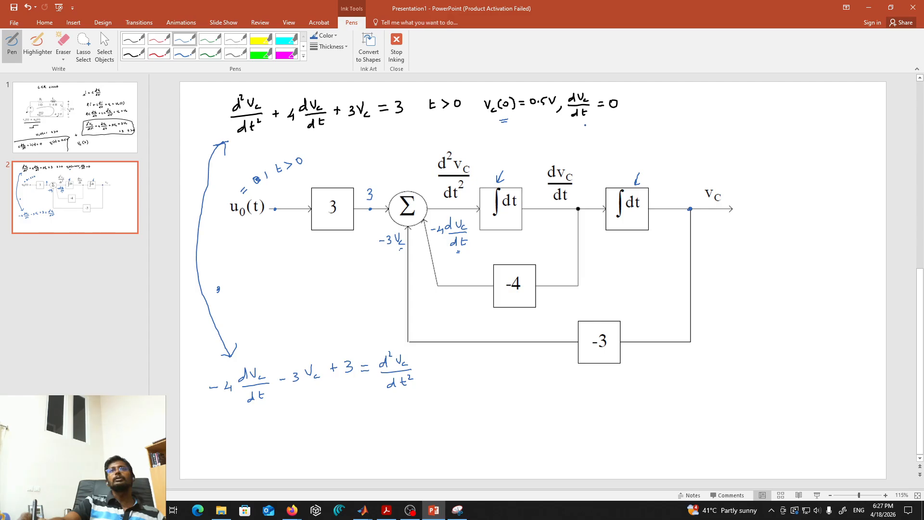
pyautogui.moveTo(581, 126); pyautogui.dragTo(589, 125)
pyautogui.moveTo(582, 129); pyautogui.dragTo(588, 128)
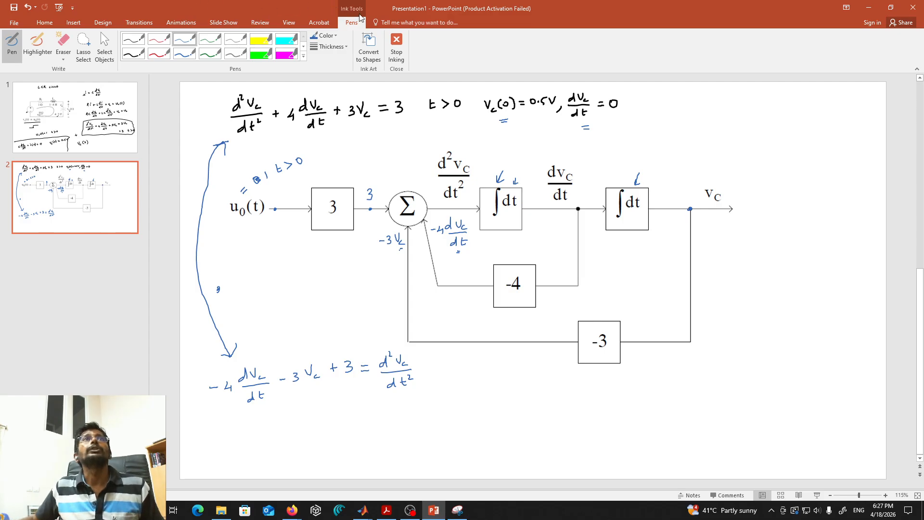
# Step: Switch to MATLAB's Simulink start page, create a blank model and maximize its window
pyautogui.moveTo(409, 10); pyautogui.dragTo(923, 96)
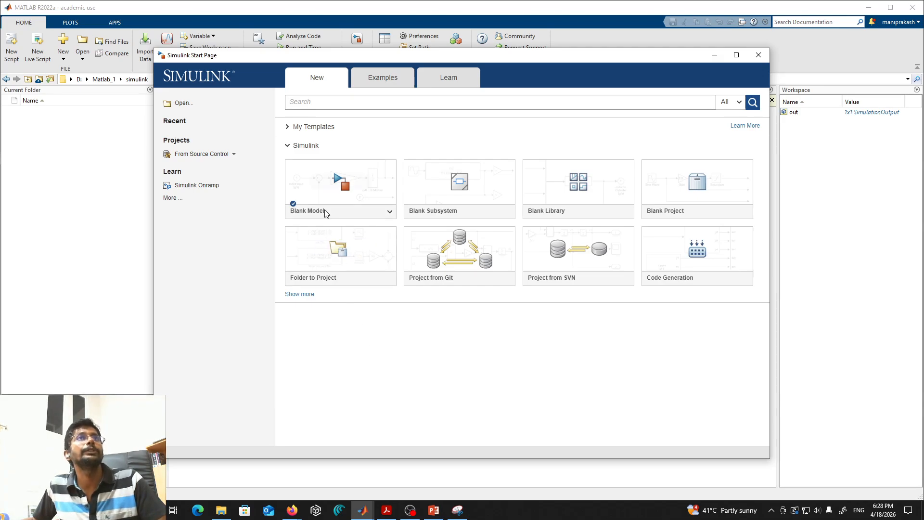
pyautogui.moveTo(324, 196)
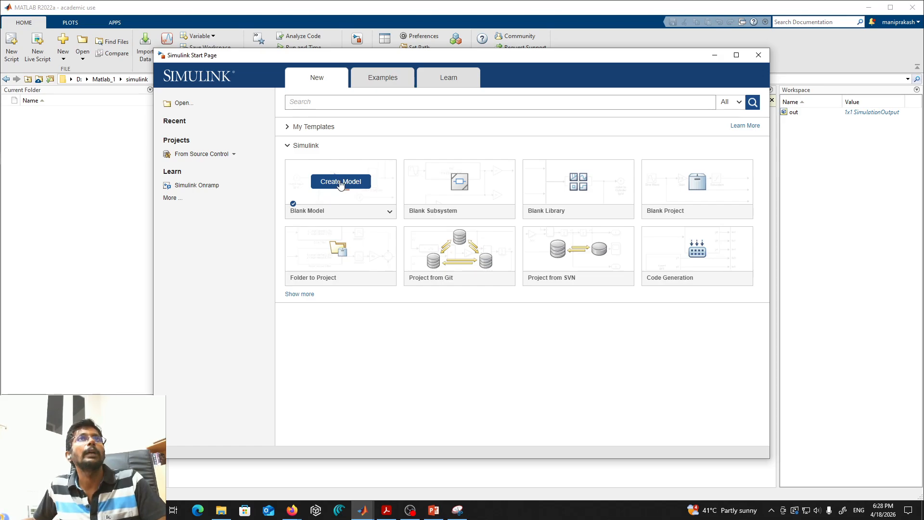
pyautogui.click(331, 182)
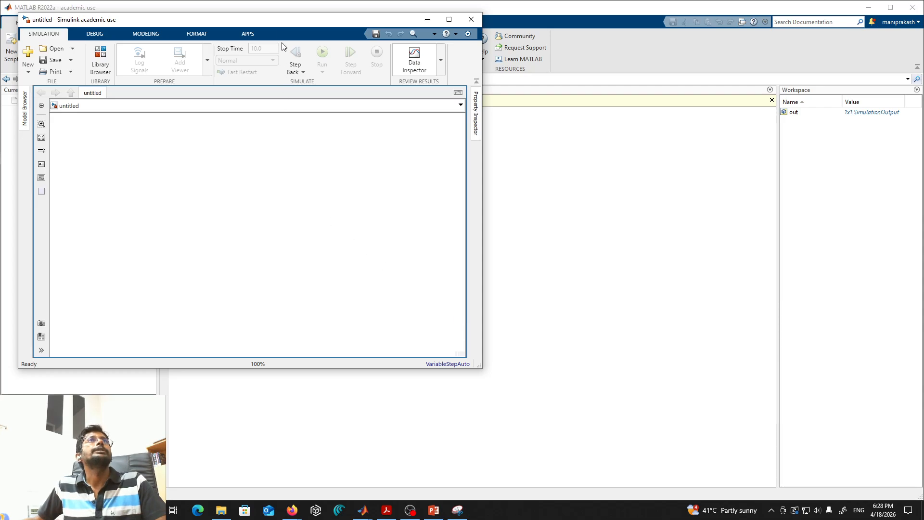
pyautogui.moveTo(283, 22); pyautogui.dragTo(373, 109)
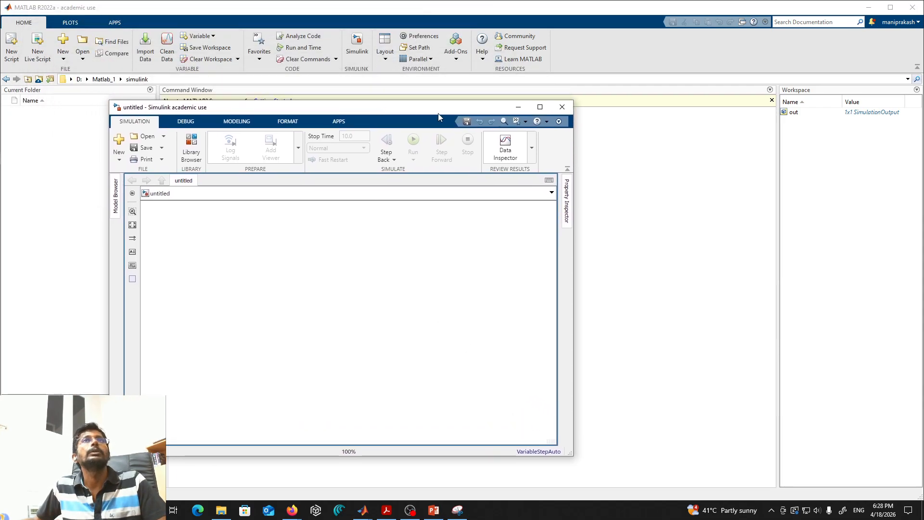
pyautogui.doubleClick(538, 109)
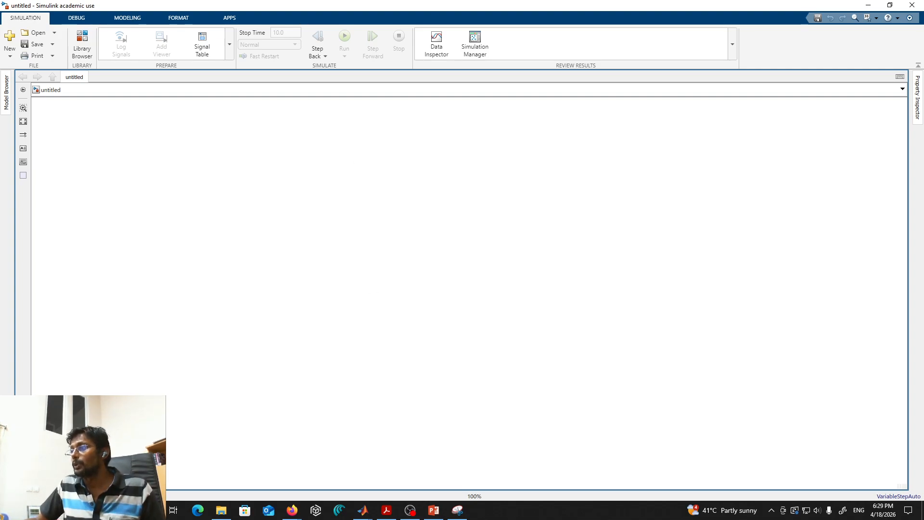
# Step: Examine the complete block diagram in Figure 1.12 of Simulink_Introduction.pdf, then return to the blank Simulink model
pyautogui.hotkey('alt', 'Tab')
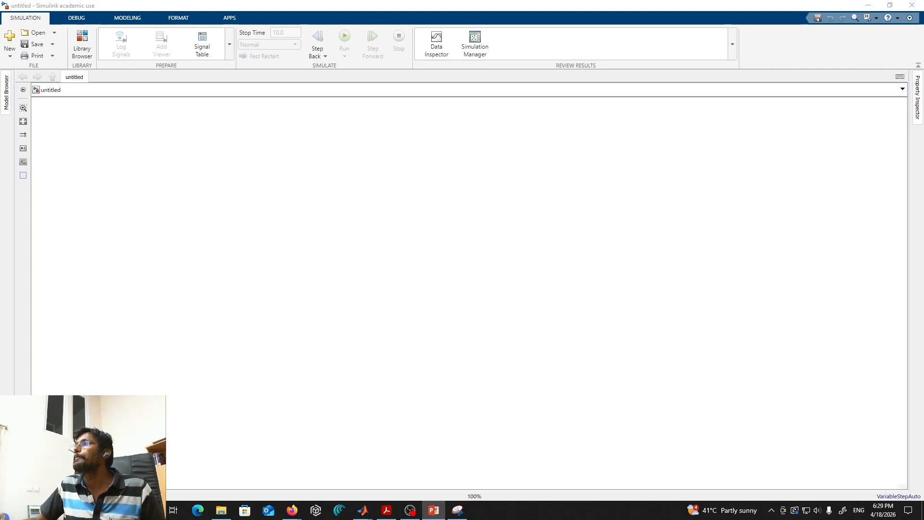
pyautogui.hotkey('alt', 'Tab')
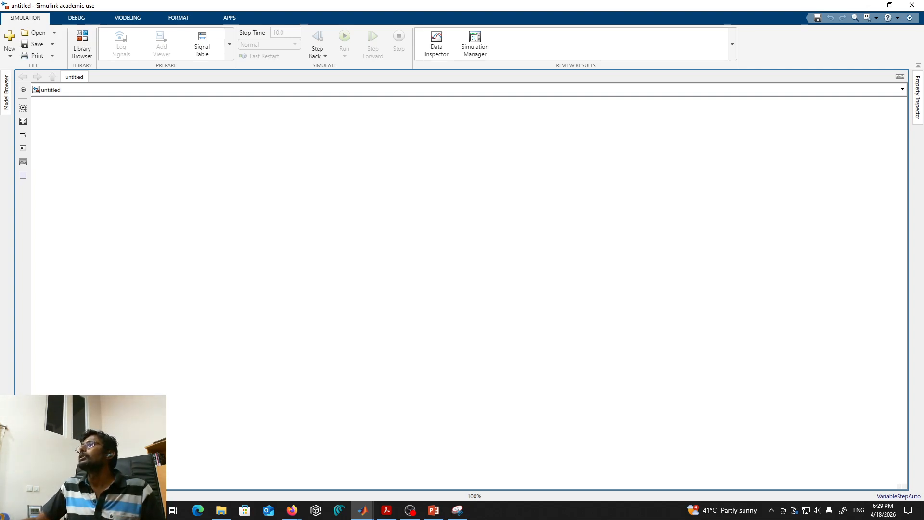
pyautogui.moveTo(923, 79); pyautogui.dragTo(506, 60)
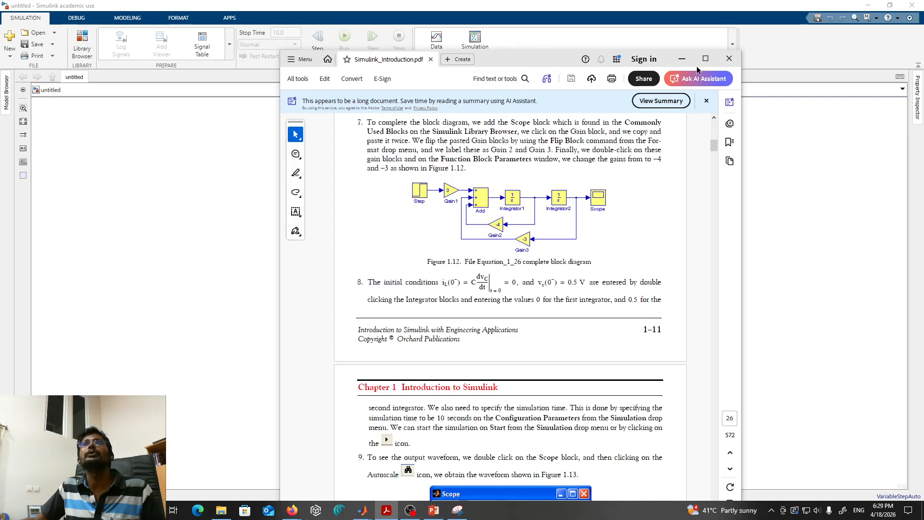
pyautogui.click(709, 59)
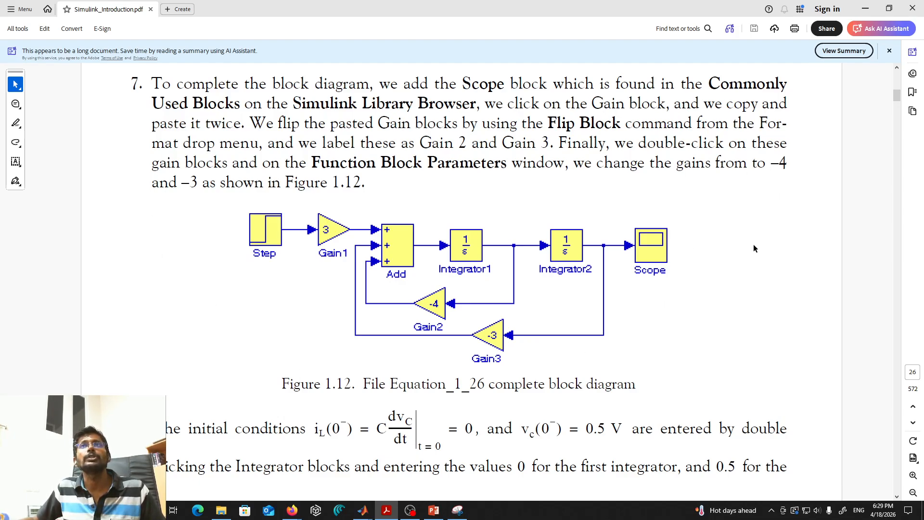
pyautogui.moveTo(523, 15); pyautogui.dragTo(923, 45)
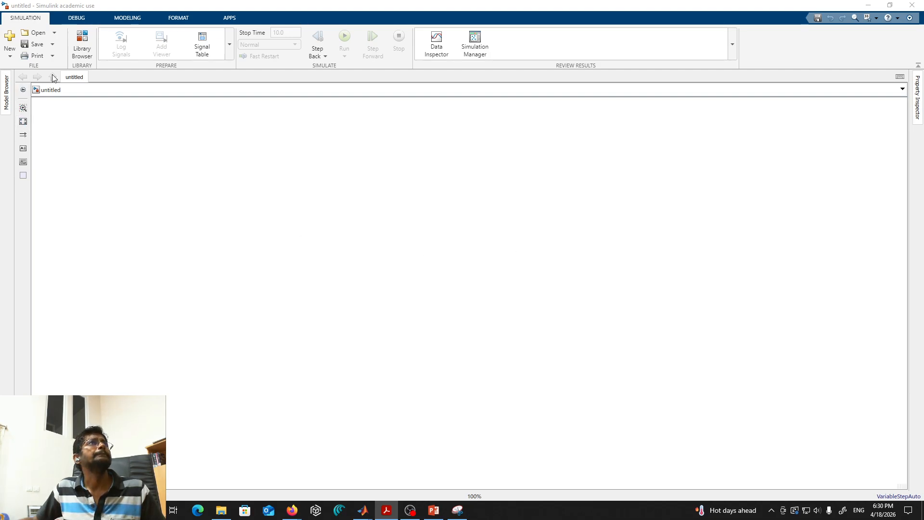
# Step: Open the Simulink Library Browser over the model and search it for "step"
pyautogui.click(85, 57)
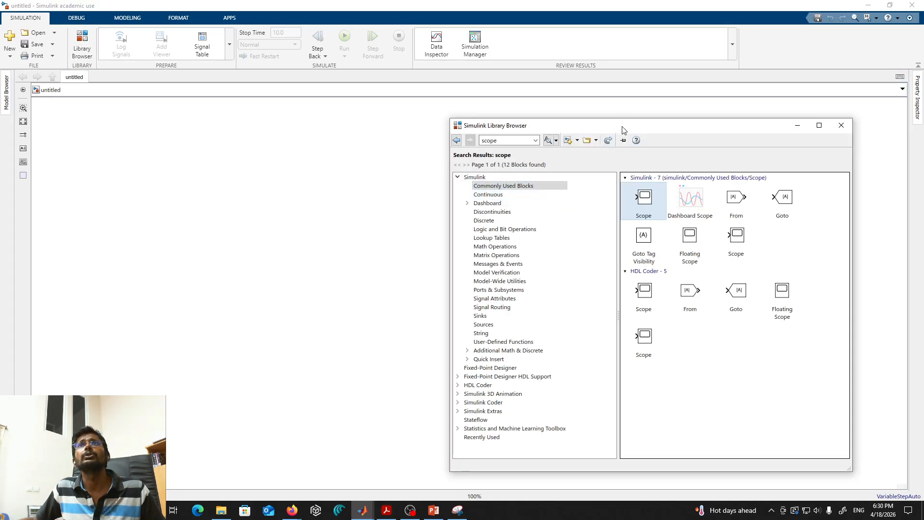
pyautogui.moveTo(622, 127); pyautogui.dragTo(408, 123)
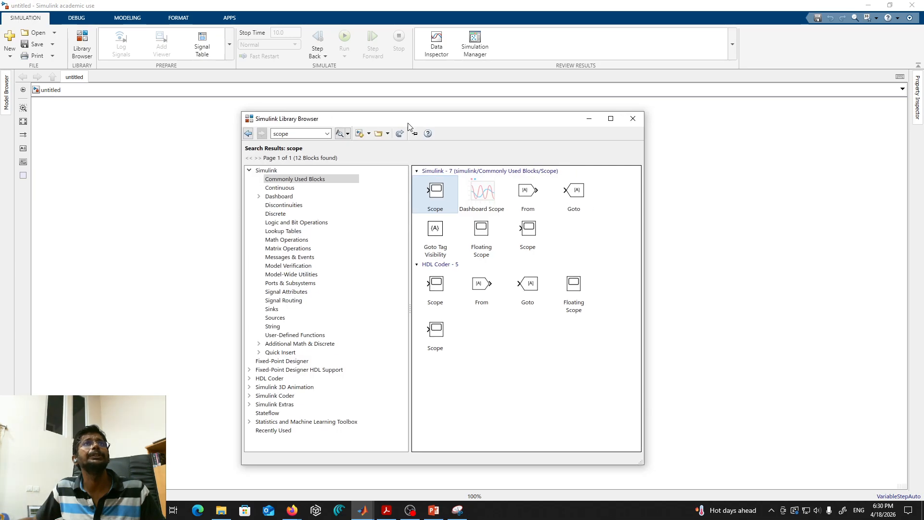
pyautogui.click(302, 134)
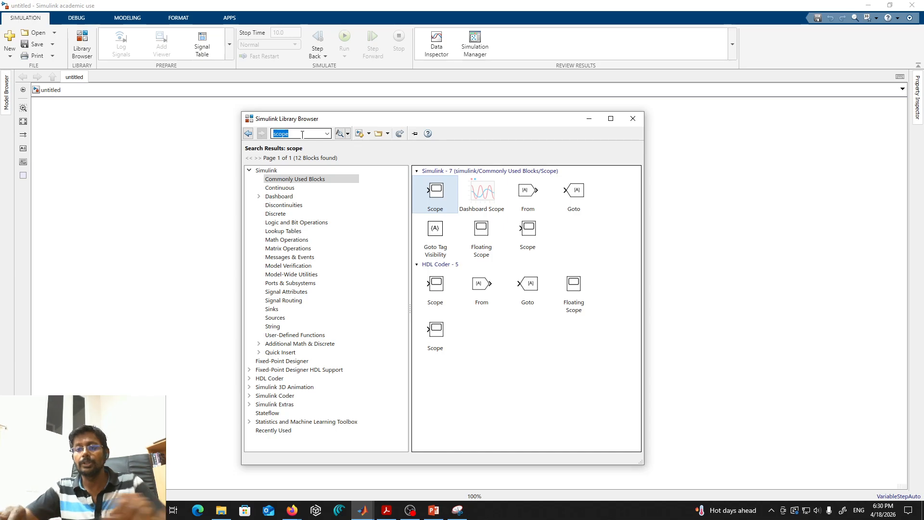
pyautogui.write('step')
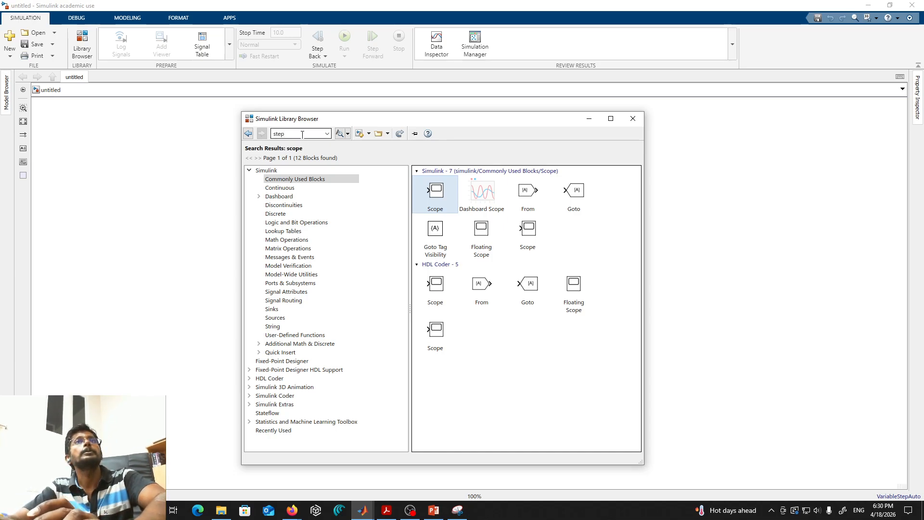
pyautogui.press('Return')
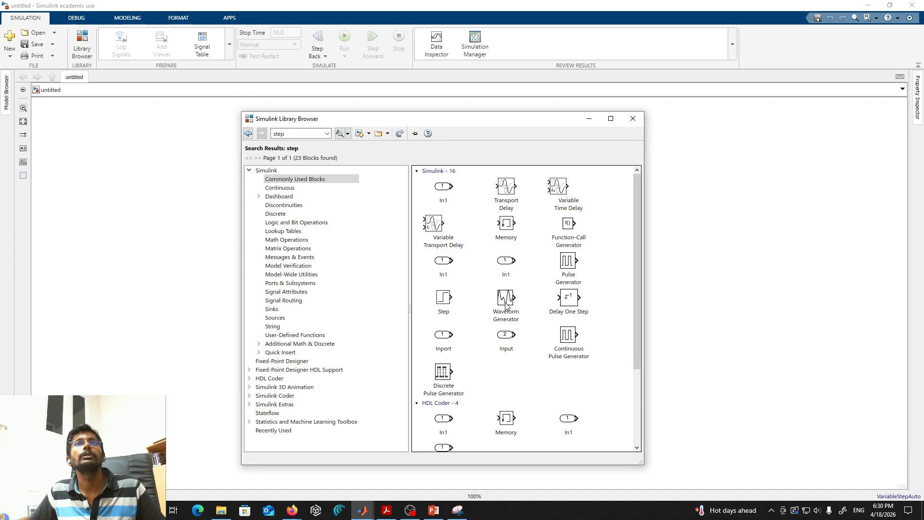
# Step: Find the Step source block in the search results and place it in the empty model
pyautogui.scroll(-3, 478, 322)
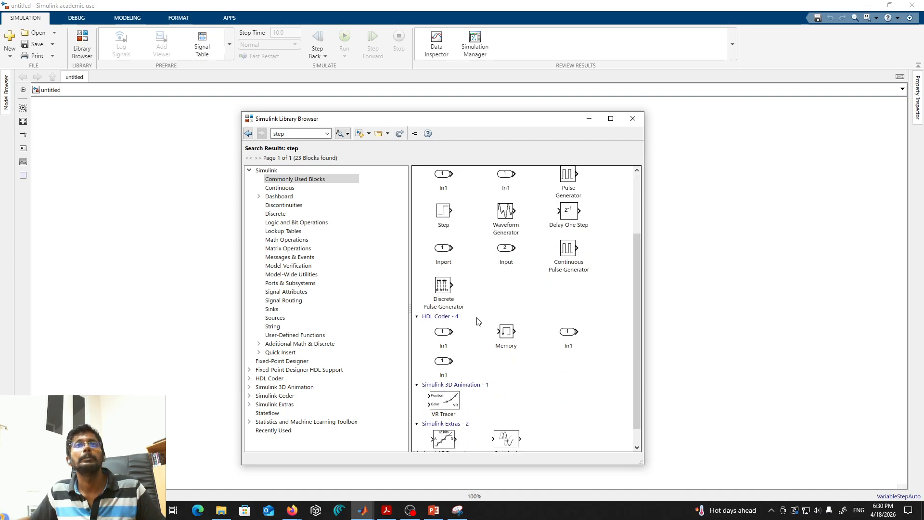
pyautogui.scroll(-1, 478, 322)
pyautogui.scroll(4, 478, 322)
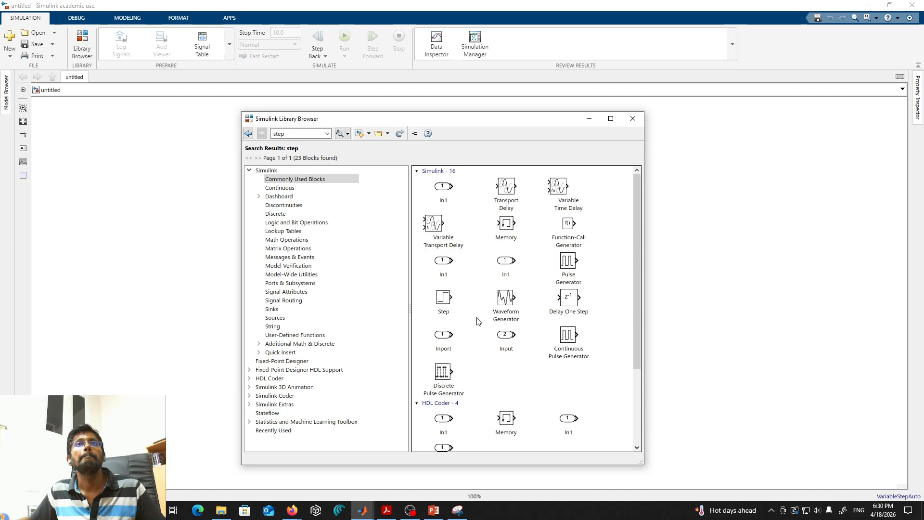
pyautogui.click(438, 301)
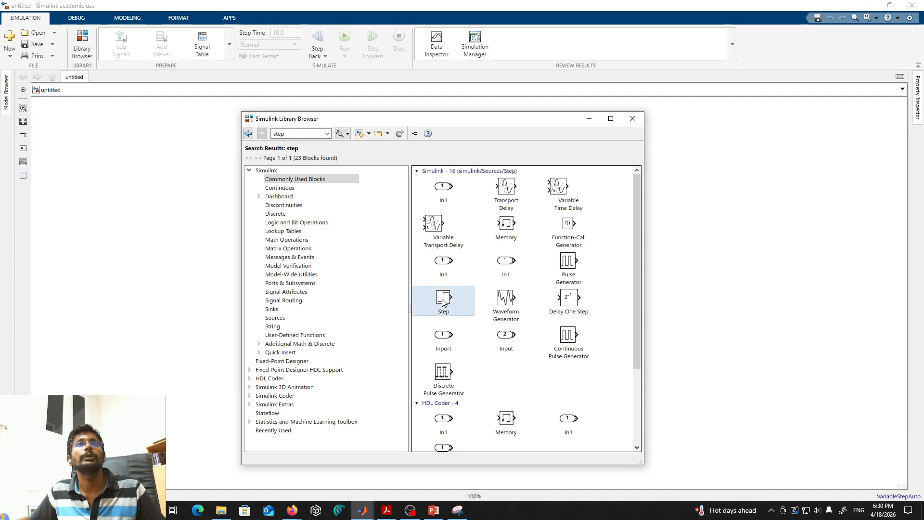
pyautogui.moveTo(442, 301); pyautogui.dragTo(180, 253)
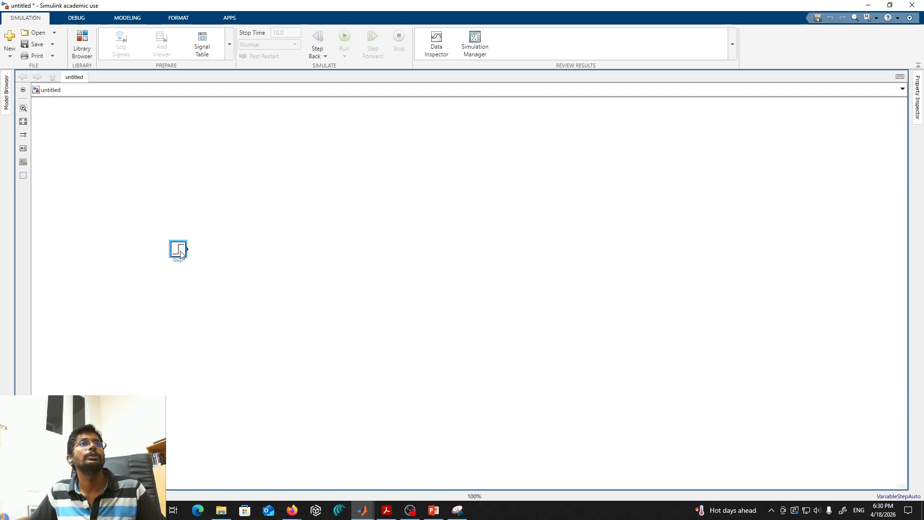
pyautogui.click(221, 295)
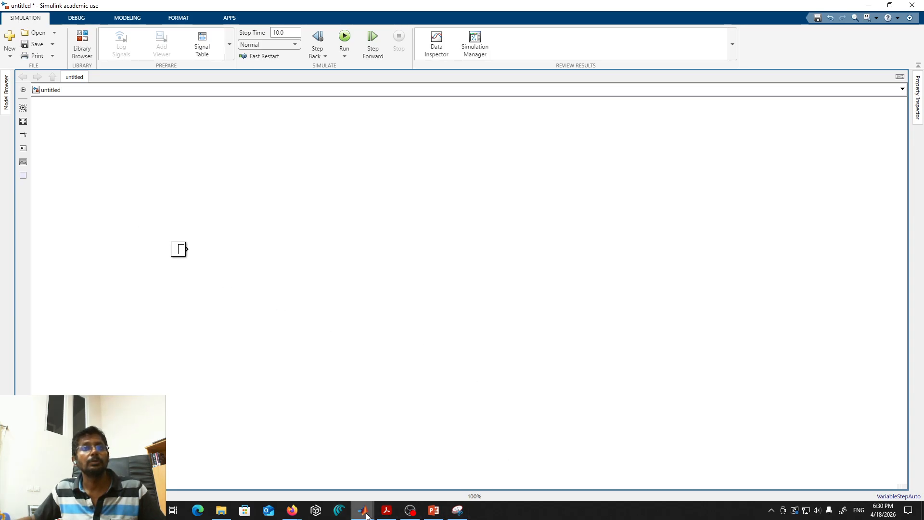
# Step: Search the block library for "gain" and place a Gain block to the right of the Step block
pyautogui.moveTo(365, 513)
pyautogui.click(534, 479)
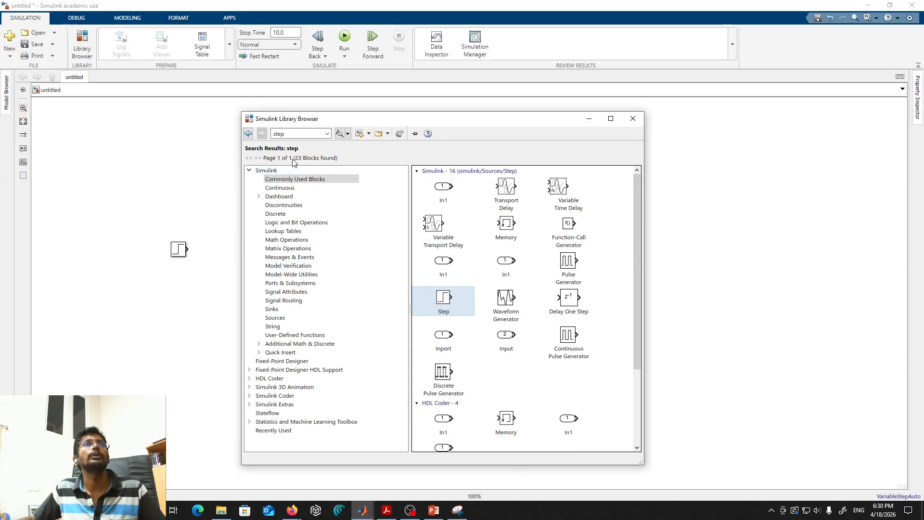
pyautogui.doubleClick(288, 132)
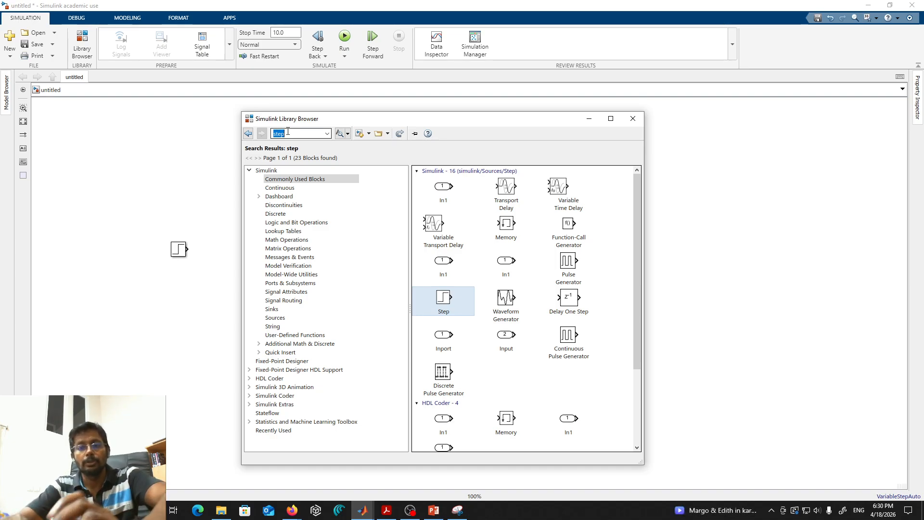
pyautogui.write('gain')
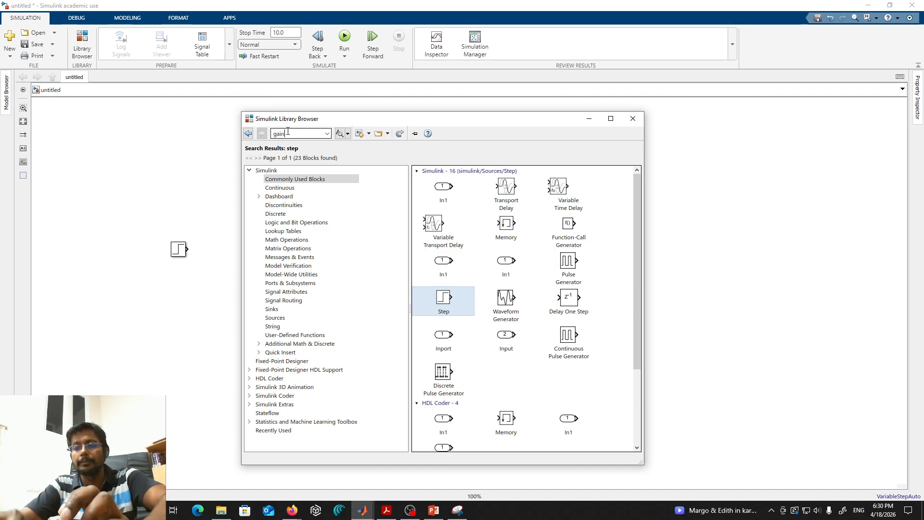
pyautogui.press('Return')
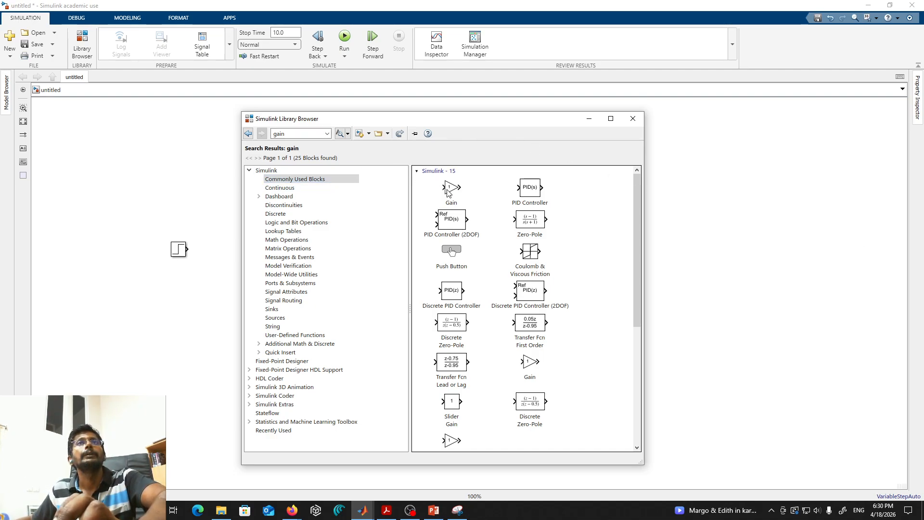
pyautogui.moveTo(447, 191); pyautogui.dragTo(259, 254)
pyautogui.click(337, 307)
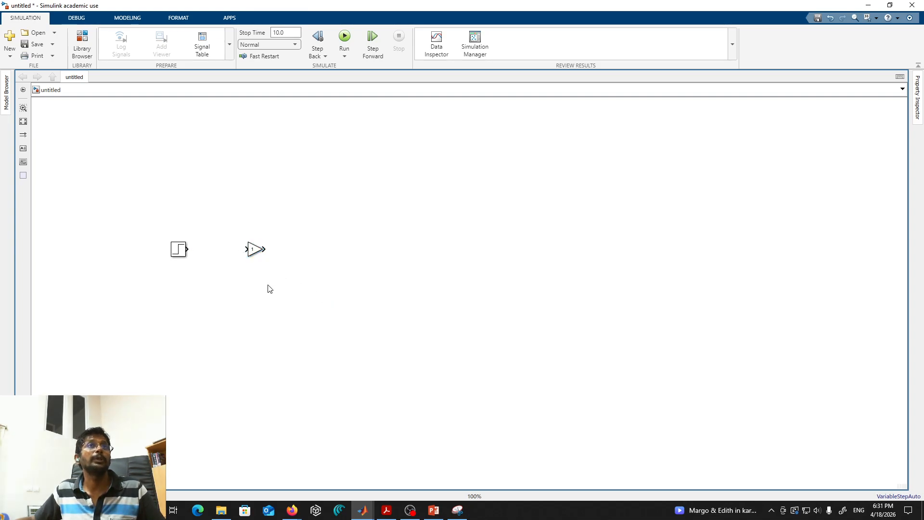
# Step: Duplicate the Gain block twice, placing one copy directly below the original and the other below and to its right
pyautogui.click(256, 252)
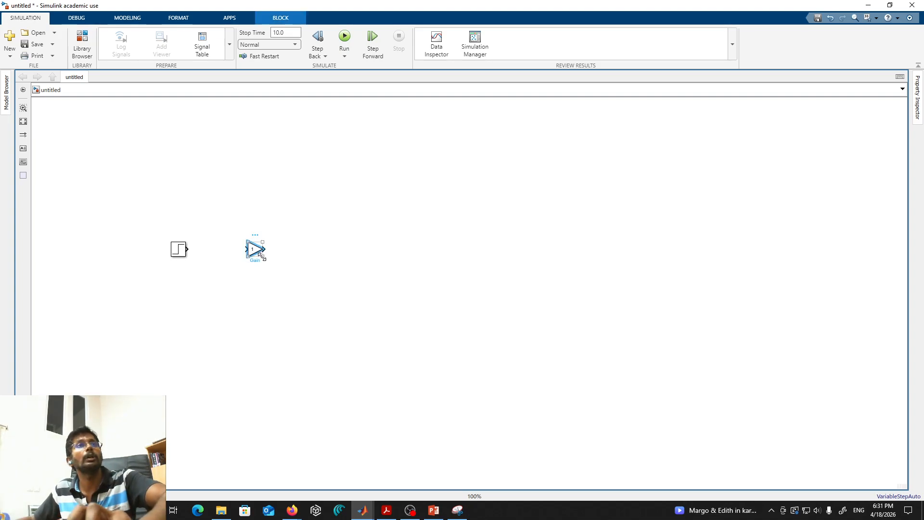
pyautogui.hotkey('ctrl', 'v')
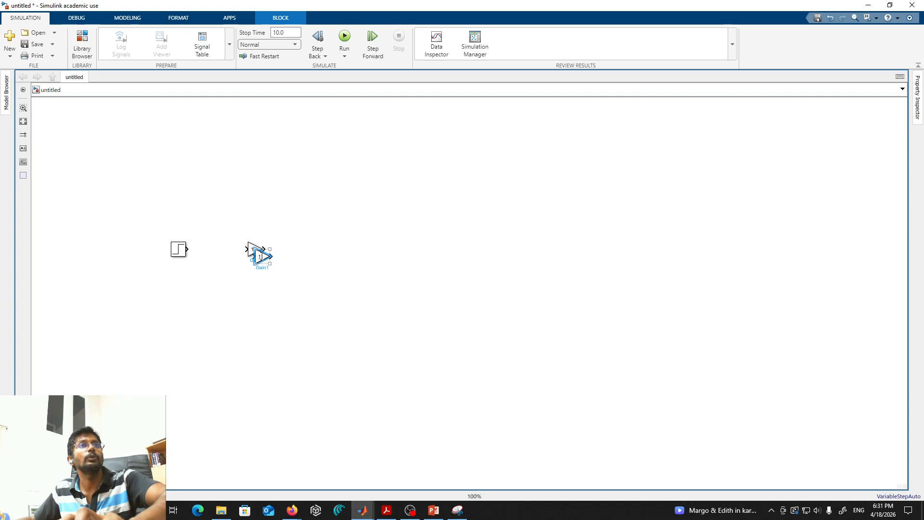
pyautogui.moveTo(261, 262); pyautogui.dragTo(258, 303)
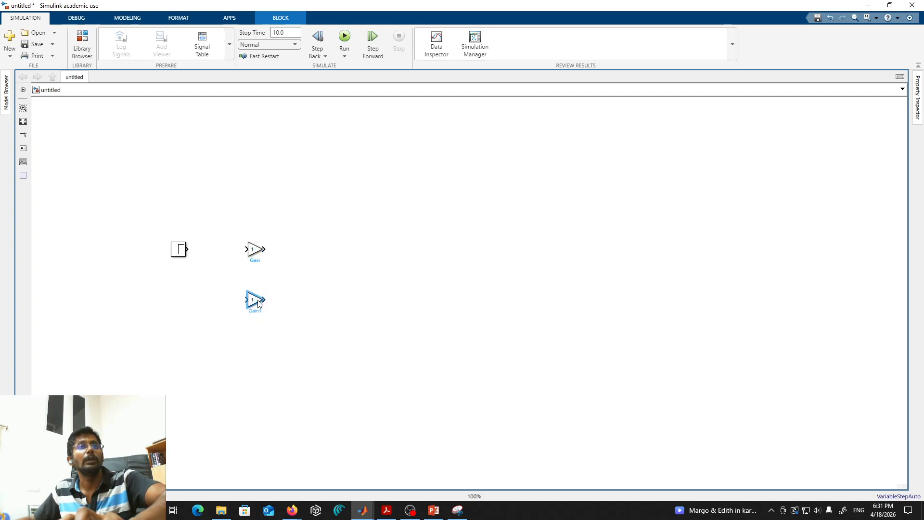
pyautogui.hotkey('ctrl', 'v')
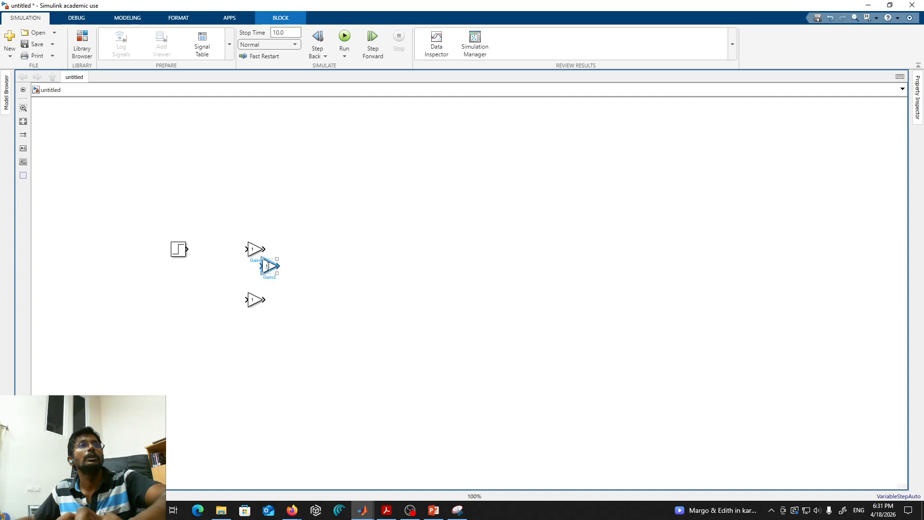
pyautogui.moveTo(271, 268); pyautogui.dragTo(340, 314)
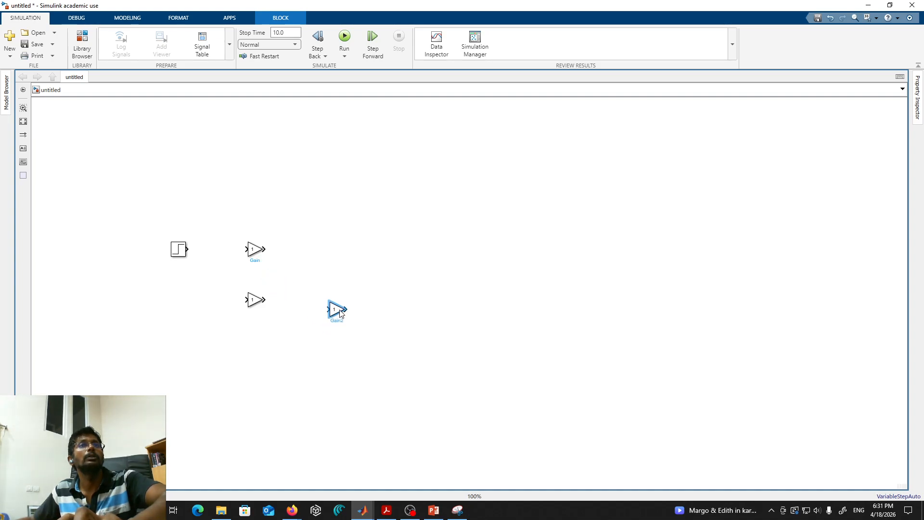
pyautogui.click(297, 360)
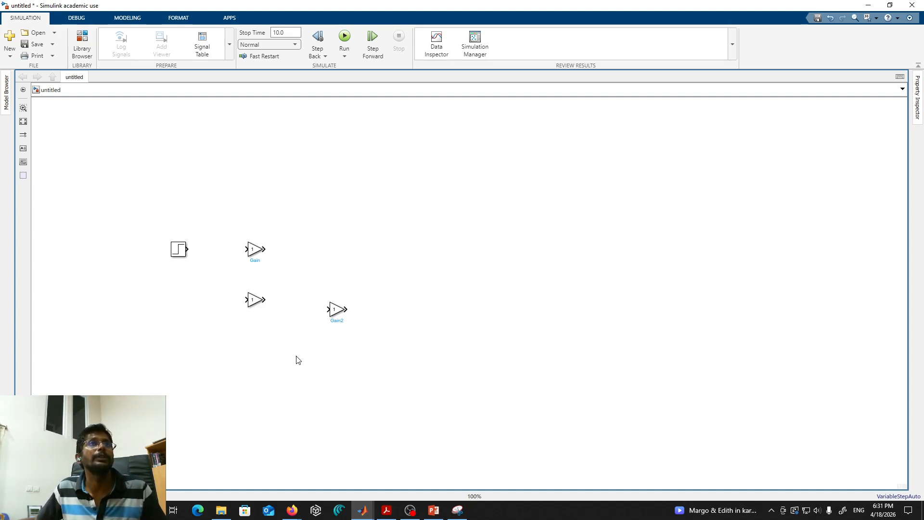
pyautogui.click(257, 250)
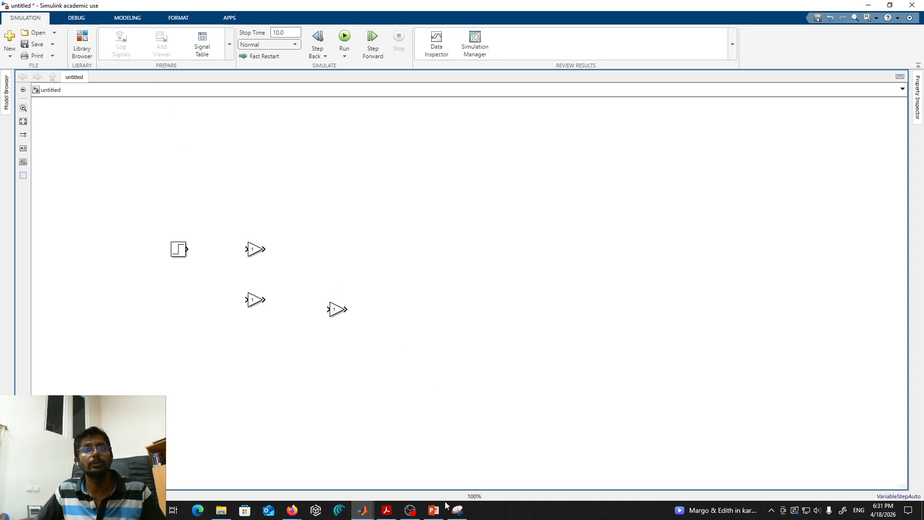
# Step: Search the block library for "integrator" and place an Integrator block below the Step block
pyautogui.moveTo(373, 513)
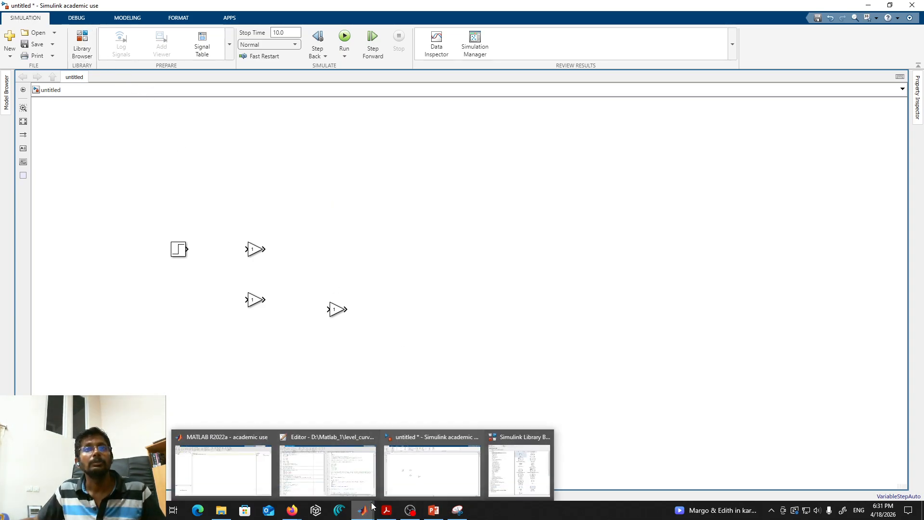
pyautogui.click(520, 464)
pyautogui.click(298, 135)
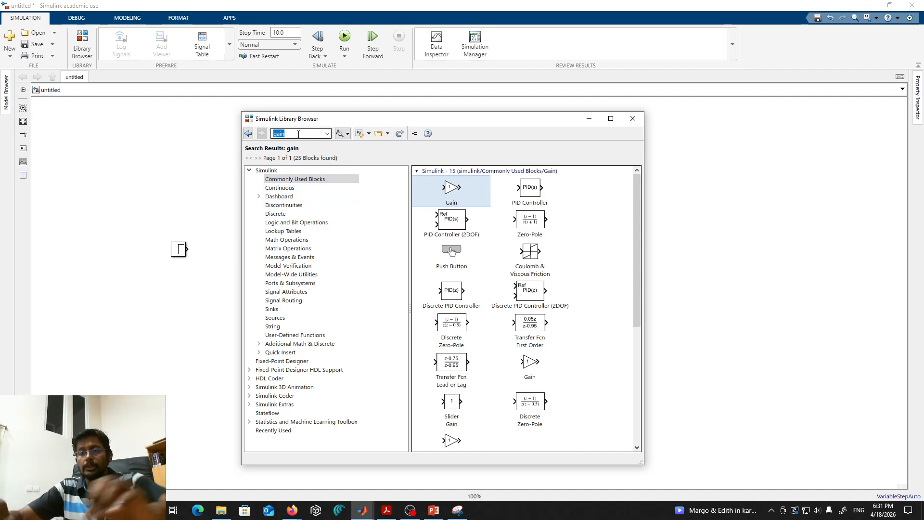
pyautogui.write('i')
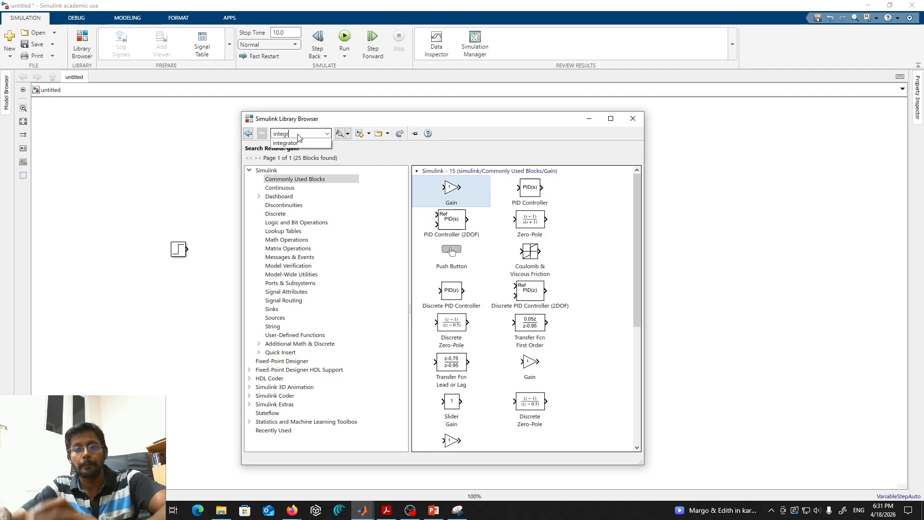
pyautogui.press('Return')
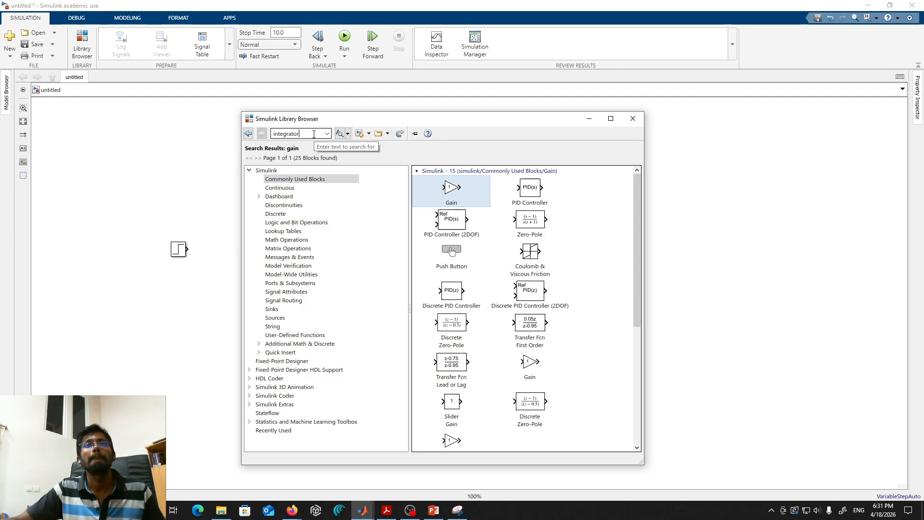
pyautogui.press('Return')
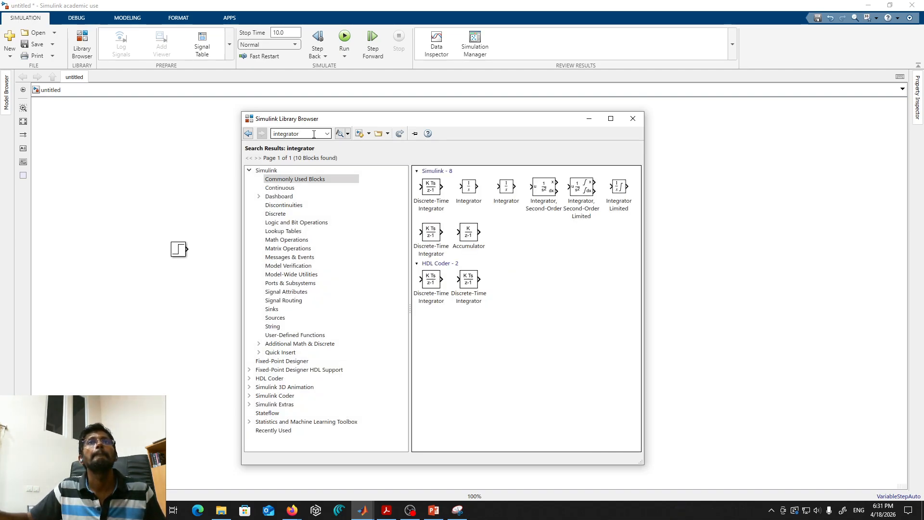
pyautogui.click(468, 193)
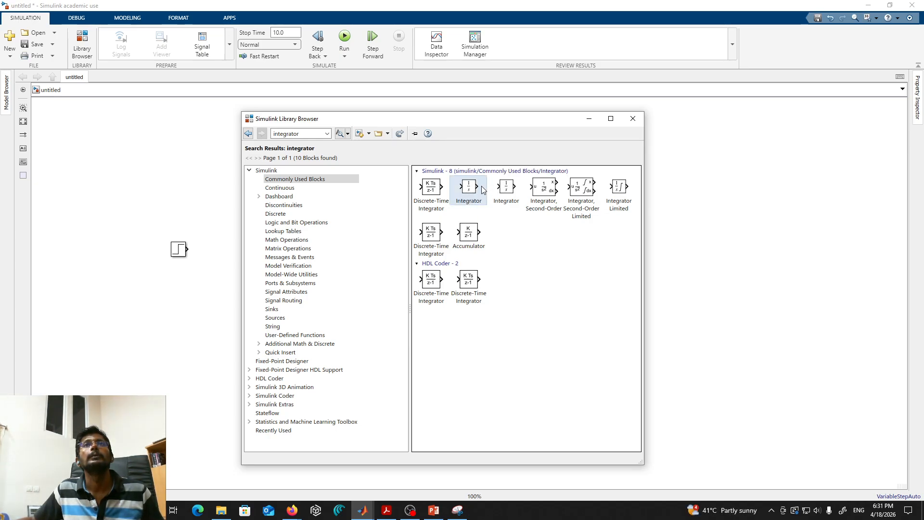
pyautogui.moveTo(482, 189); pyautogui.dragTo(188, 281)
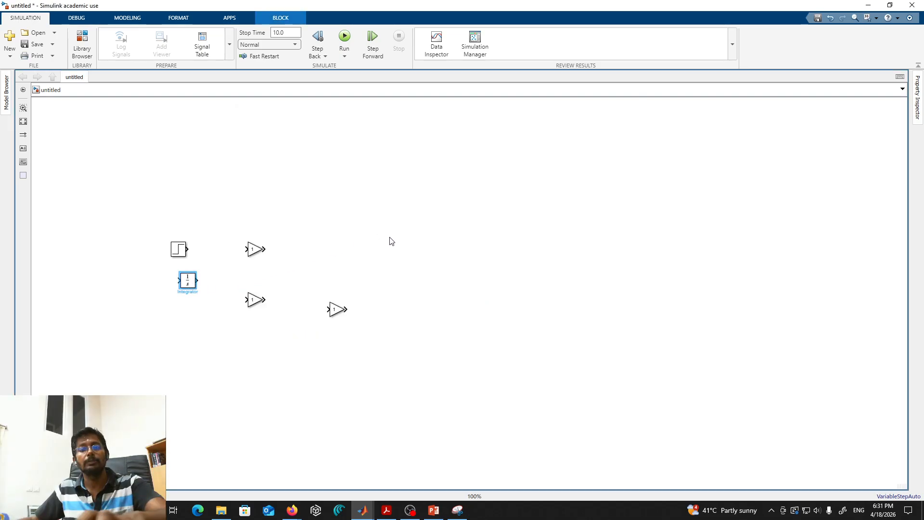
# Step: Duplicate the Integrator block and arrange both integrators side by side to the right of the upper Gain block
pyautogui.hotkey('ctrl', 'c')
pyautogui.hotkey('ctrl', 'v')
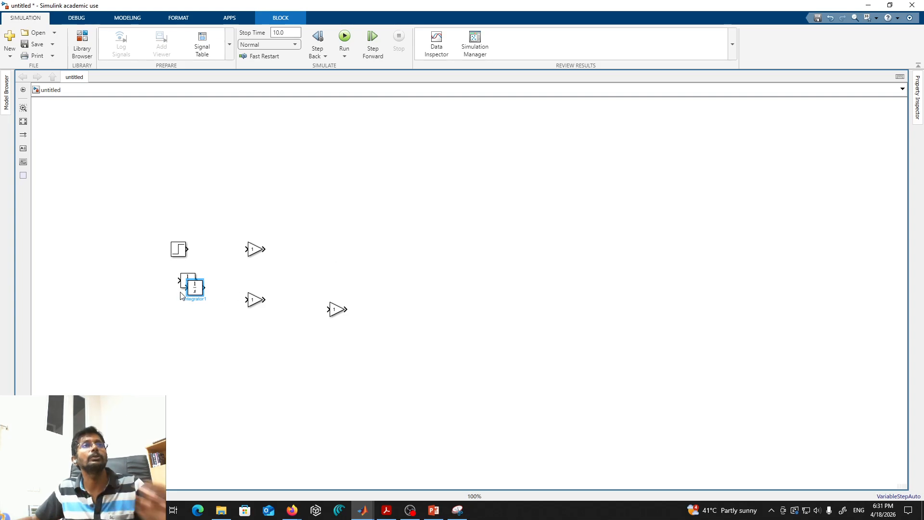
pyautogui.moveTo(201, 289); pyautogui.dragTo(389, 244)
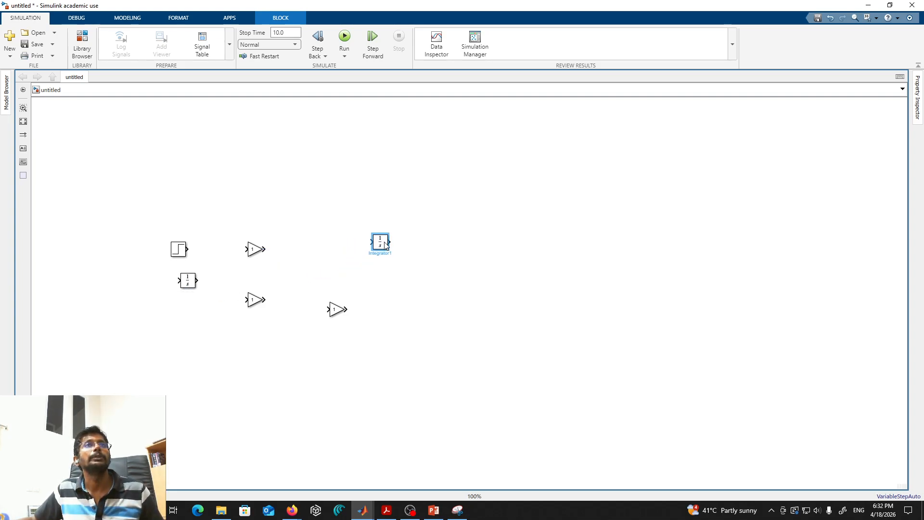
pyautogui.moveTo(187, 284); pyautogui.dragTo(336, 247)
pyautogui.click(439, 282)
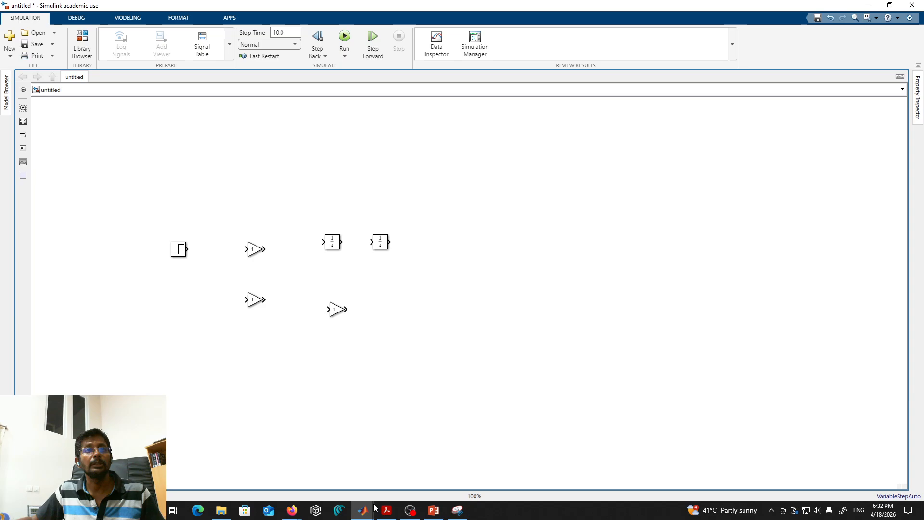
# Step: Search the block library for "adder" and place an Add block below the Step block
pyautogui.moveTo(363, 509)
pyautogui.click(550, 461)
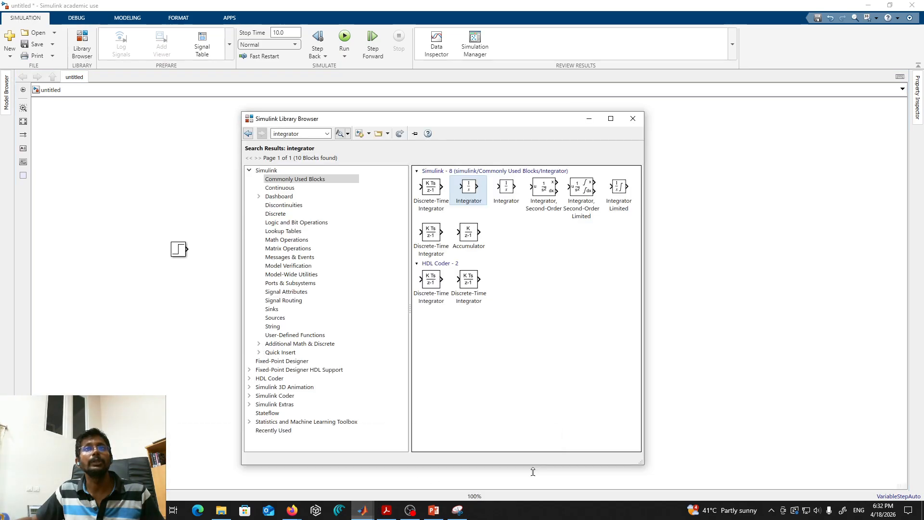
pyautogui.doubleClick(304, 134)
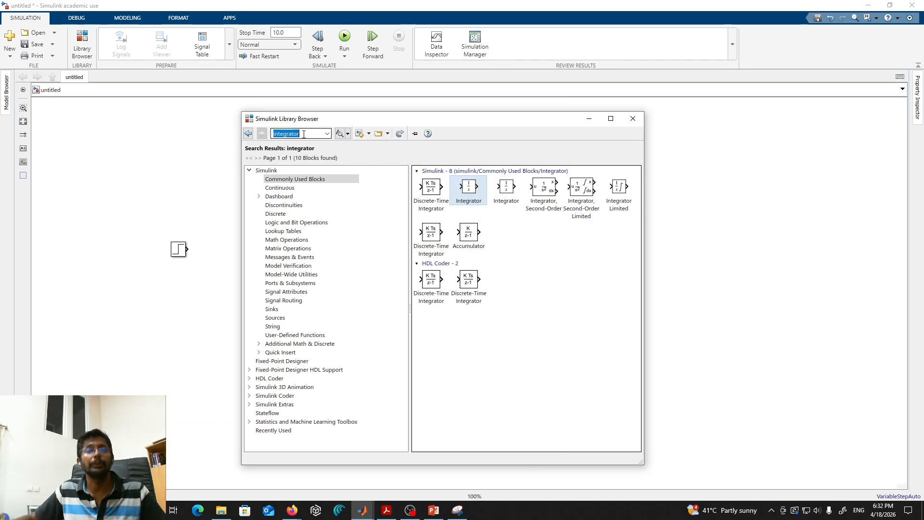
pyautogui.write('adder')
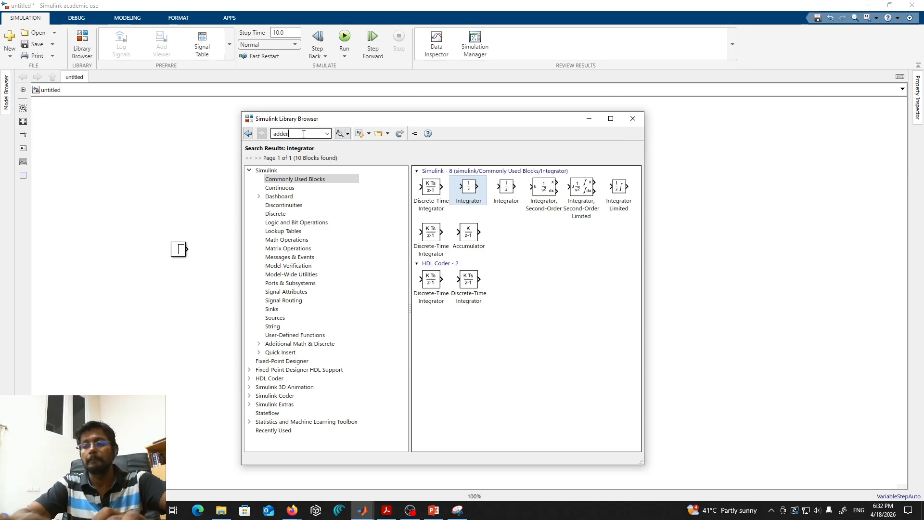
pyautogui.press('Return')
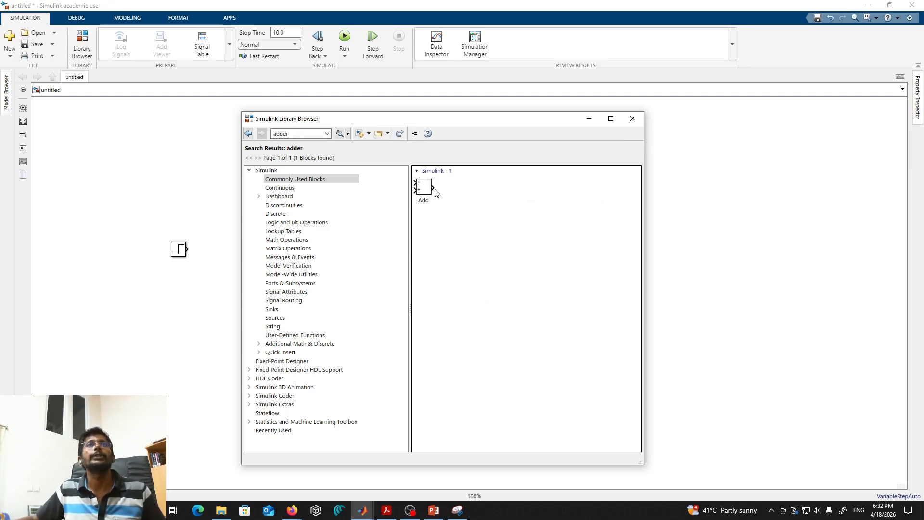
pyautogui.moveTo(428, 190); pyautogui.dragTo(188, 318)
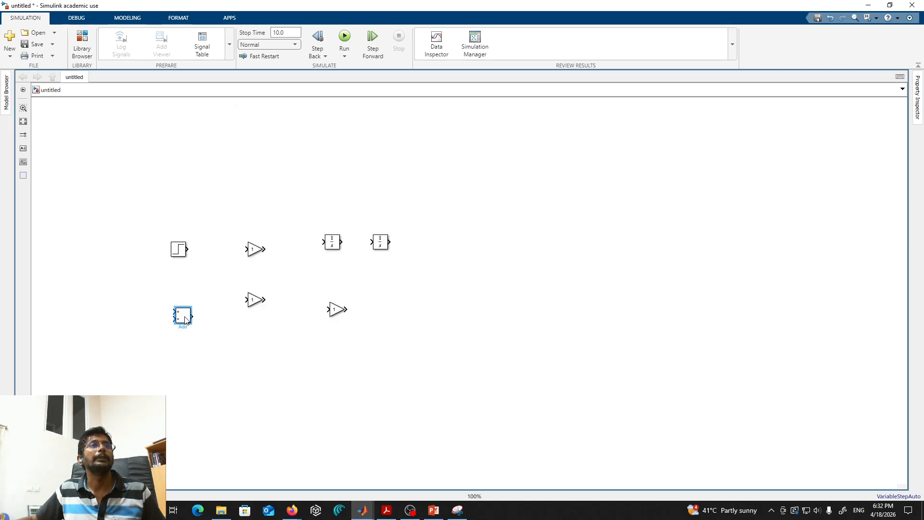
pyautogui.click(618, 268)
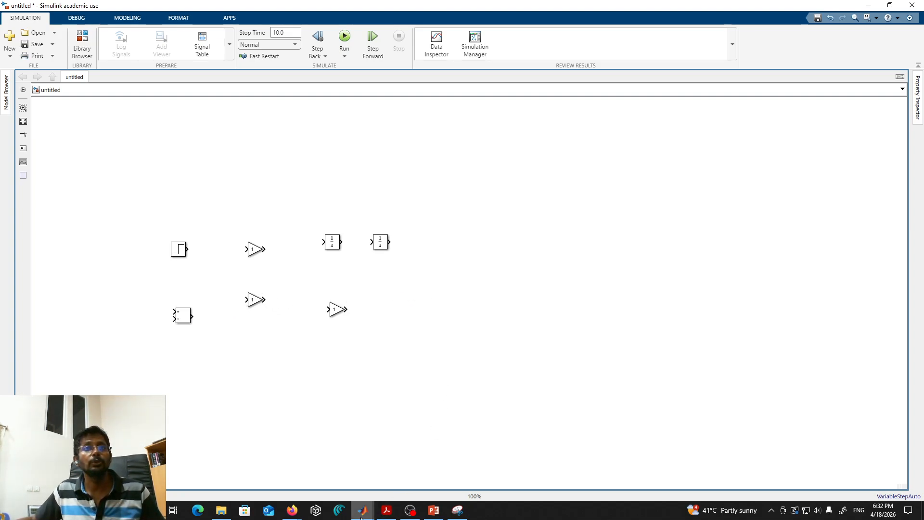
# Step: Search the block library for "scope" and place the first Scope block above the Step block
pyautogui.moveTo(363, 510)
pyautogui.click(491, 478)
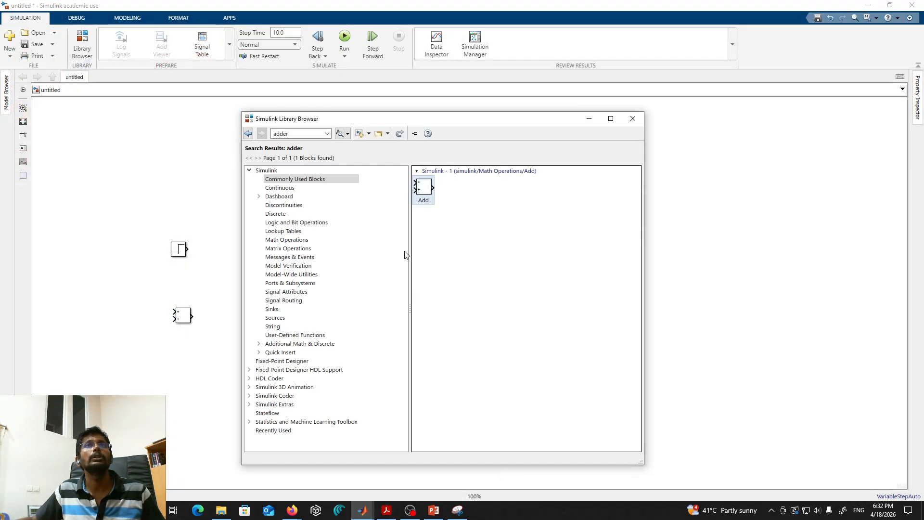
pyautogui.doubleClick(307, 135)
pyautogui.write('scope')
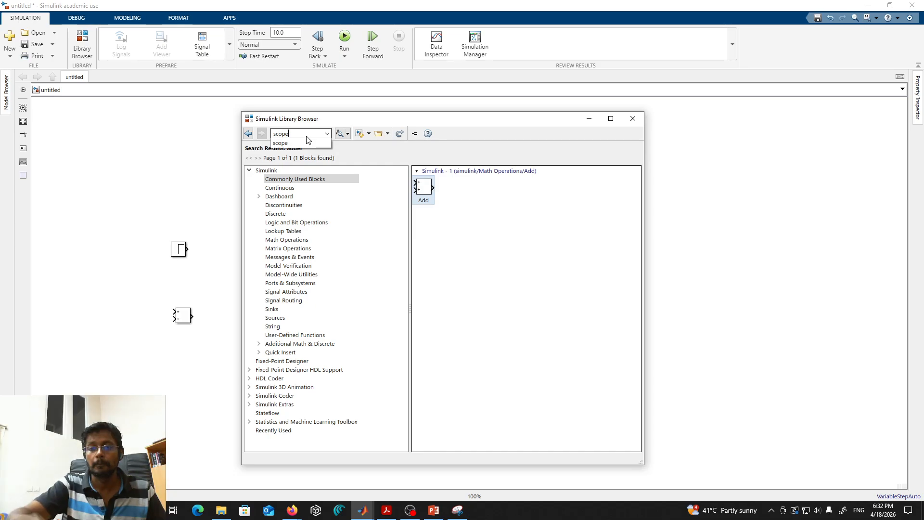
pyautogui.press('Return')
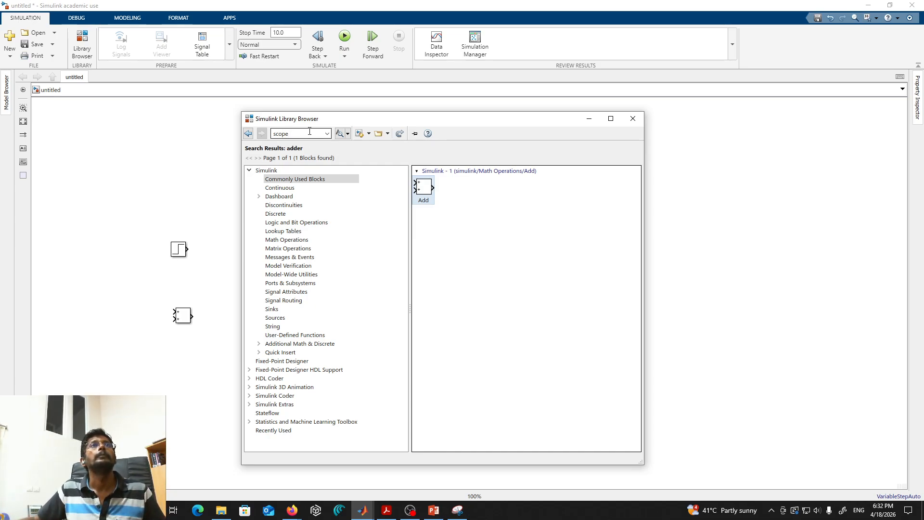
pyautogui.doubleClick(309, 133)
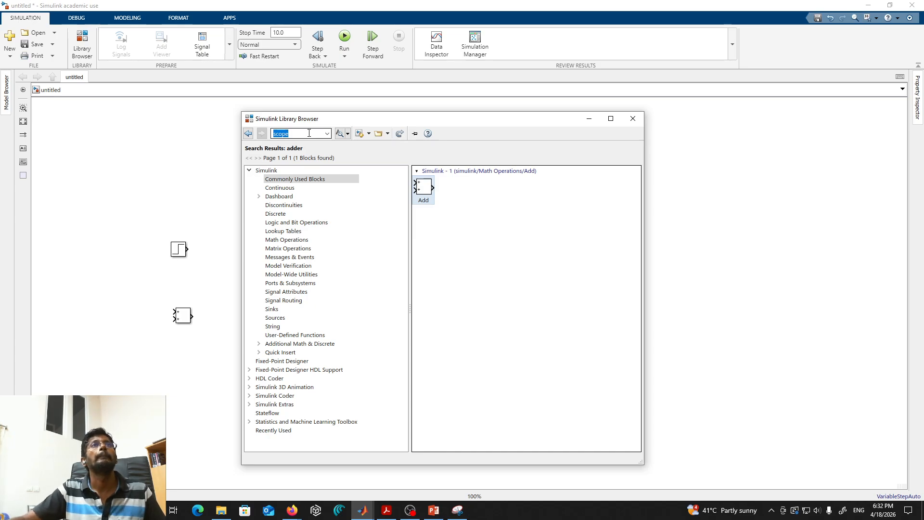
pyautogui.press('Return')
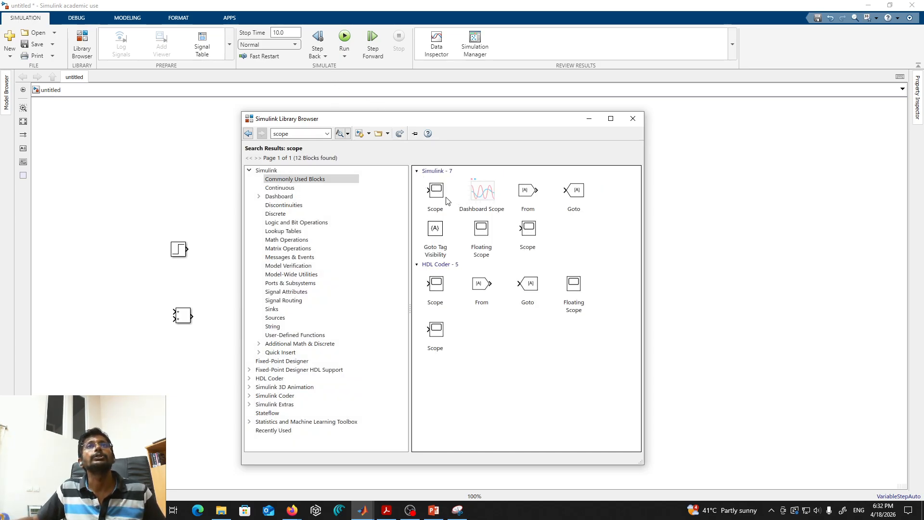
pyautogui.moveTo(435, 190); pyautogui.dragTo(195, 193)
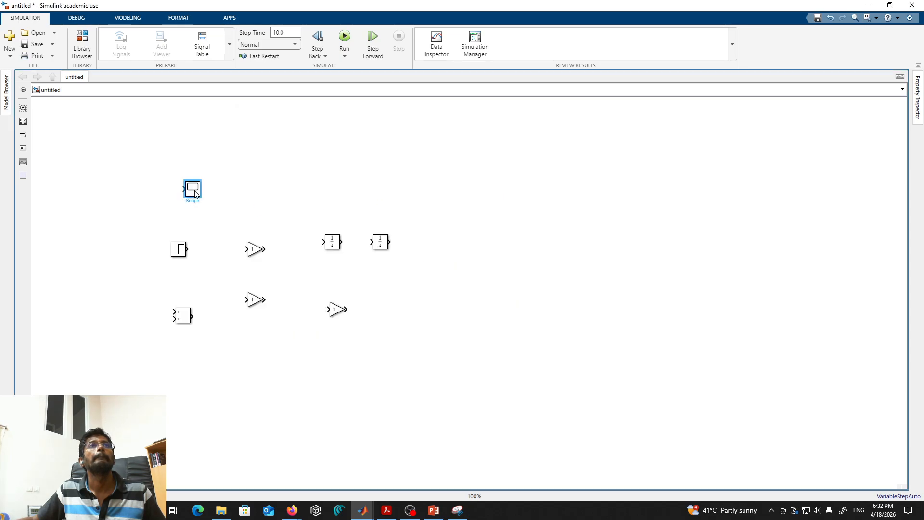
pyautogui.click(498, 198)
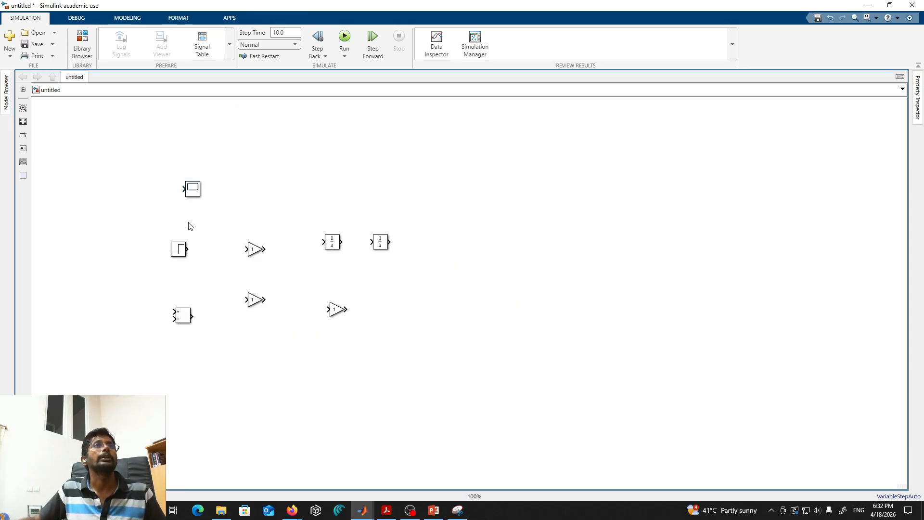
# Step: Move the Scope block to the far right of the second integrator
pyautogui.click(192, 197)
pyautogui.moveTo(191, 193); pyautogui.dragTo(480, 246)
pyautogui.click(451, 328)
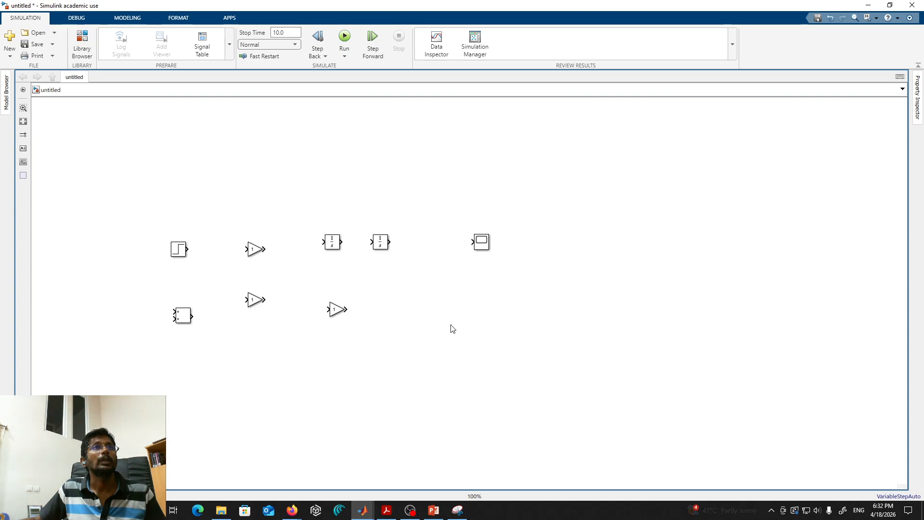
# Step: Move the upper Gain block close to the Step block and place the Add block between it and the first integrator
pyautogui.click(254, 251)
pyautogui.moveTo(254, 251); pyautogui.dragTo(219, 250)
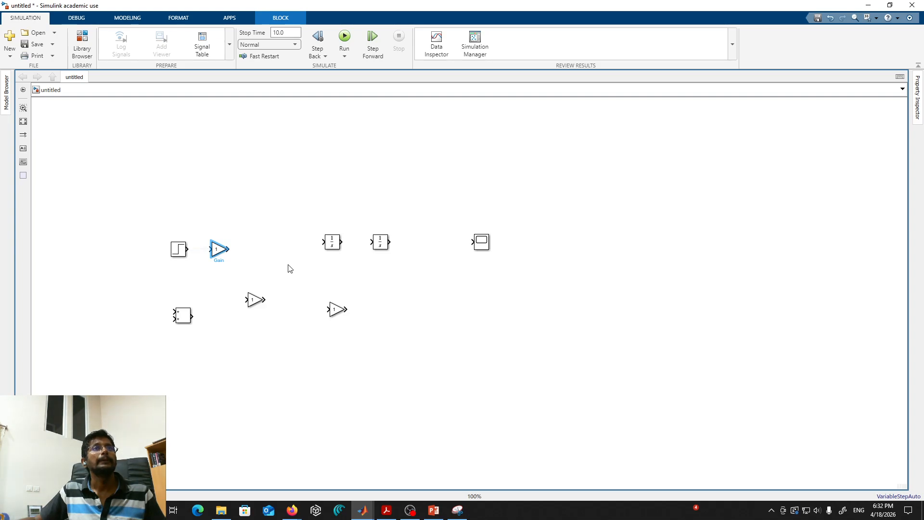
pyautogui.moveTo(184, 315); pyautogui.dragTo(286, 245)
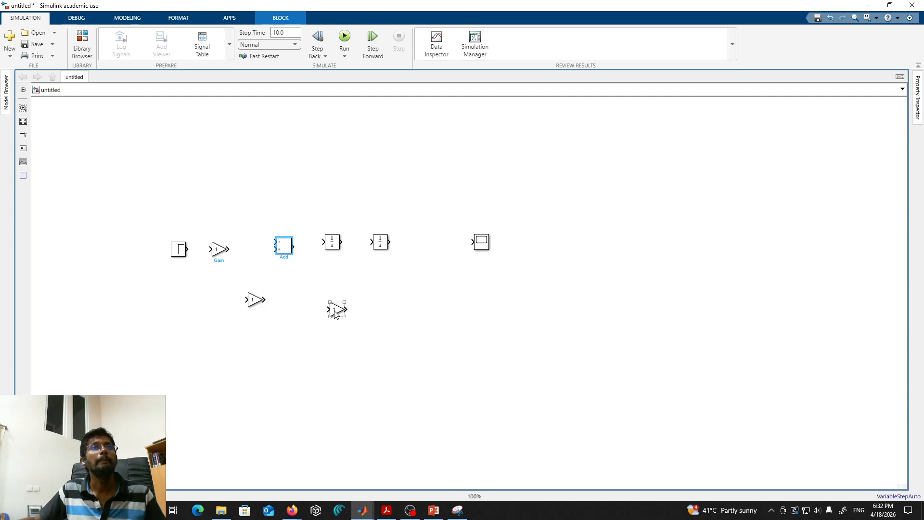
# Step: Arrange the two remaining Gain blocks one above the other below the Add block
pyautogui.moveTo(336, 312); pyautogui.dragTo(314, 350)
pyautogui.click(254, 302)
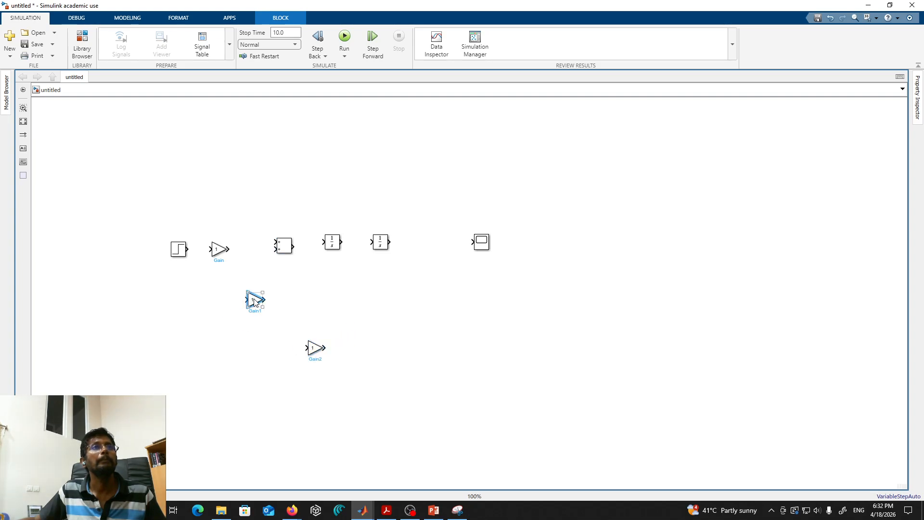
pyautogui.moveTo(254, 301); pyautogui.dragTo(307, 301)
pyautogui.click(218, 248)
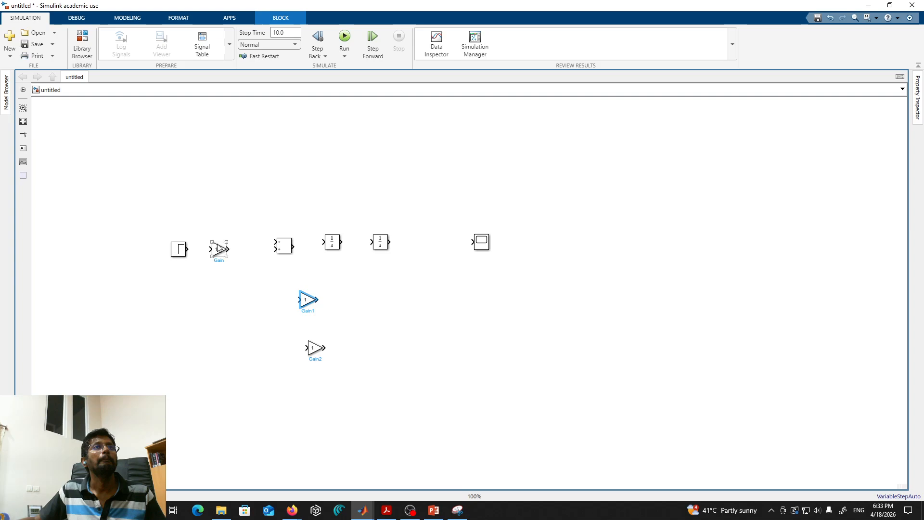
# Step: Connect the Step block to the upper Gain block, and that Gain to the first input of the aligned Add block
pyautogui.moveTo(187, 250); pyautogui.dragTo(189, 250)
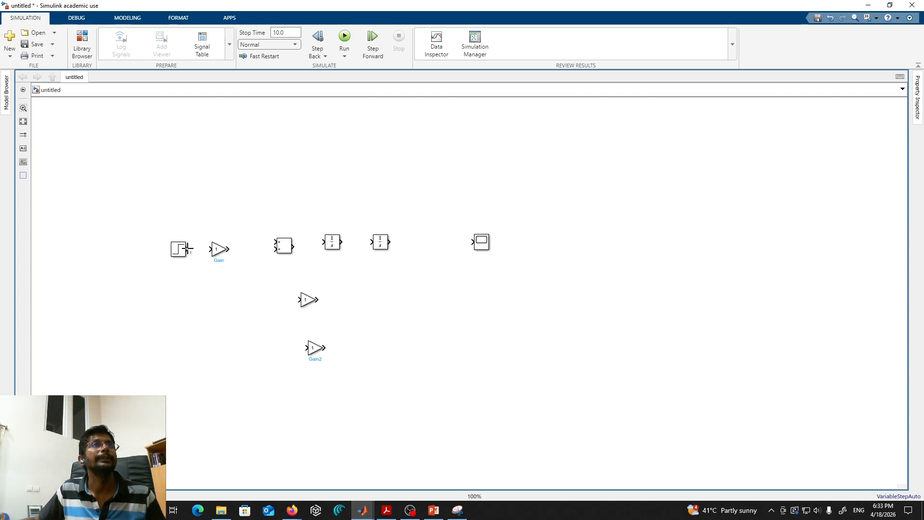
pyautogui.moveTo(188, 248); pyautogui.dragTo(211, 249)
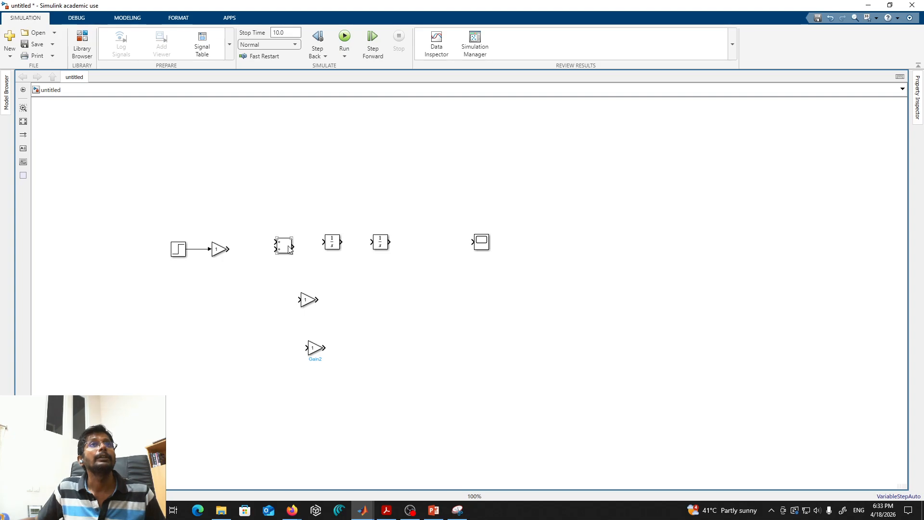
pyautogui.moveTo(285, 246); pyautogui.dragTo(285, 252)
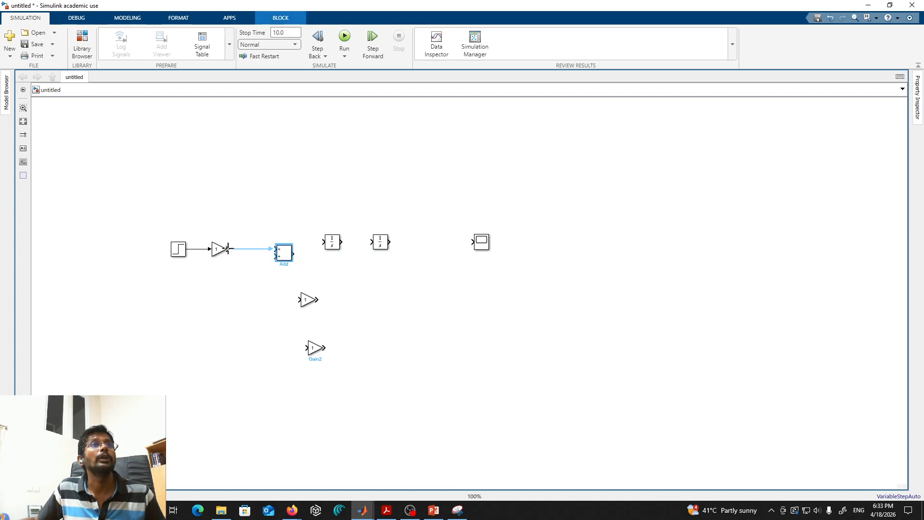
pyautogui.moveTo(228, 248); pyautogui.dragTo(271, 248)
pyautogui.moveTo(276, 248); pyautogui.dragTo(277, 249)
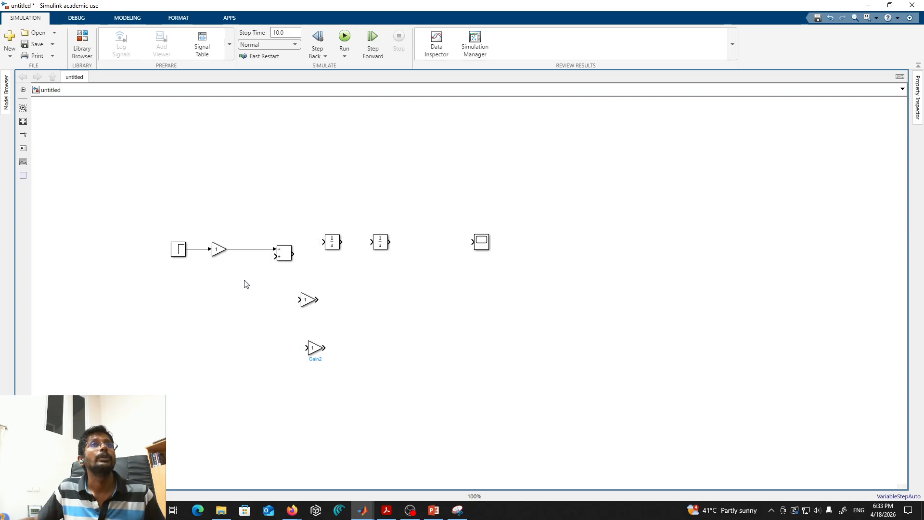
# Step: Set the Add block's list of signs to +++ so it has three inputs
pyautogui.doubleClick(285, 256)
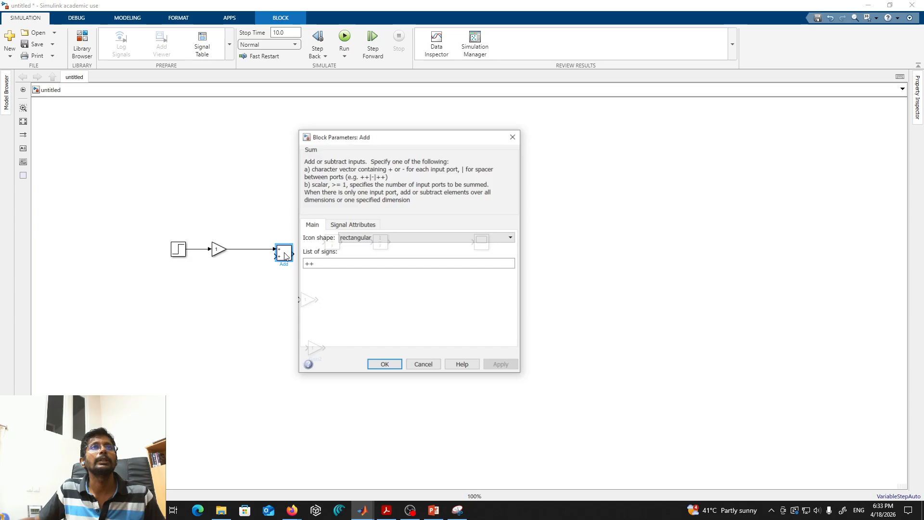
pyautogui.doubleClick(333, 264)
pyautogui.click(333, 264)
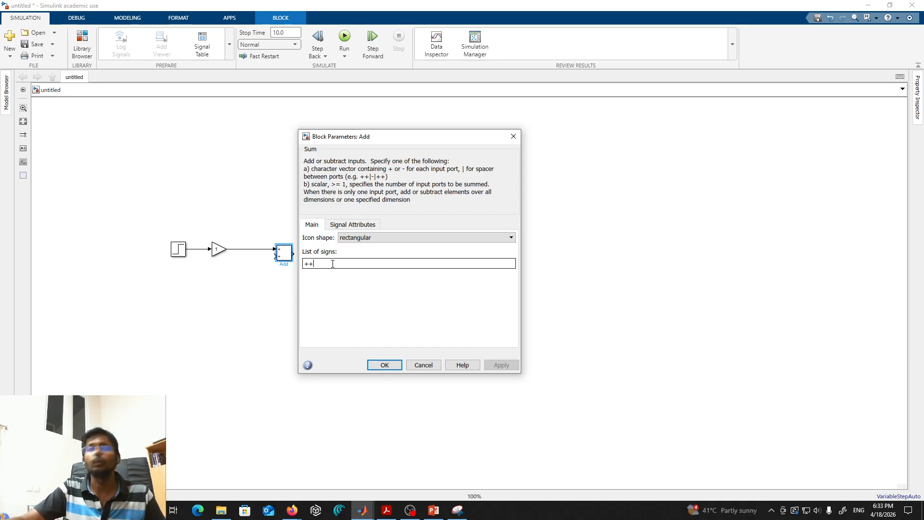
pyautogui.write('+')
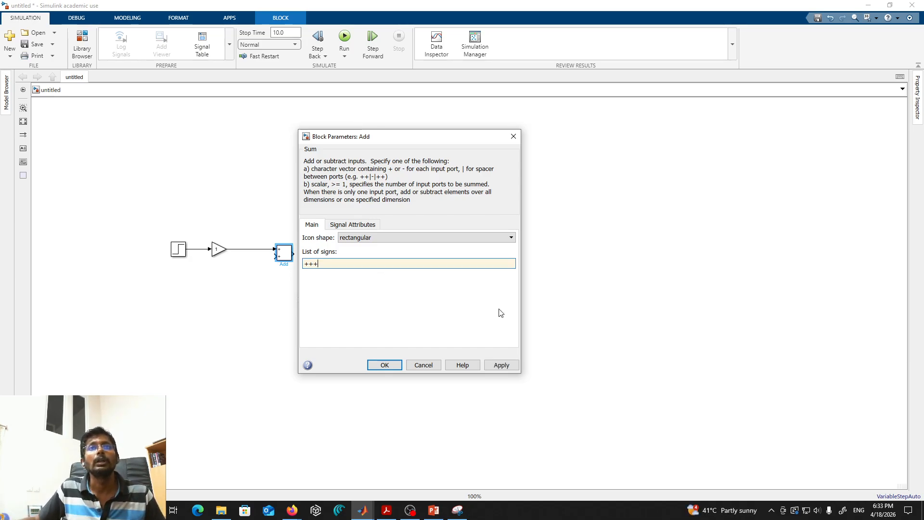
pyautogui.click(507, 365)
pyautogui.click(395, 364)
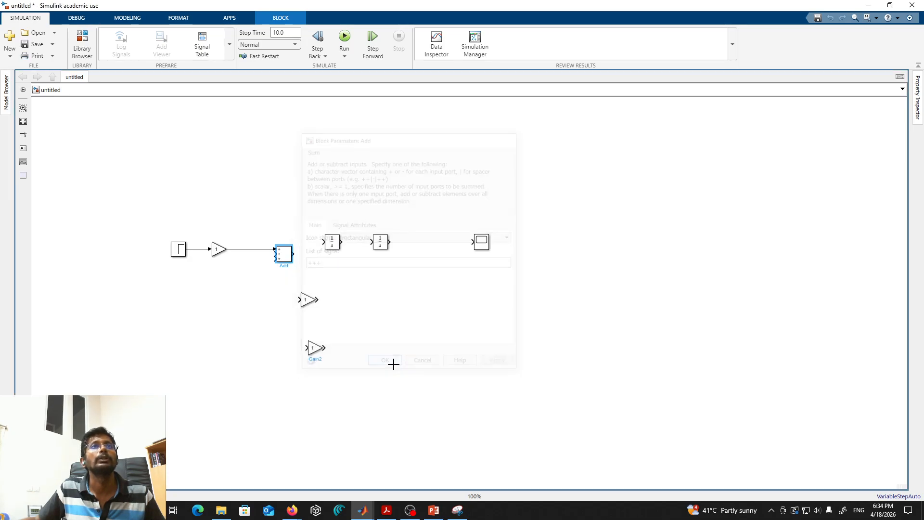
pyautogui.click(413, 307)
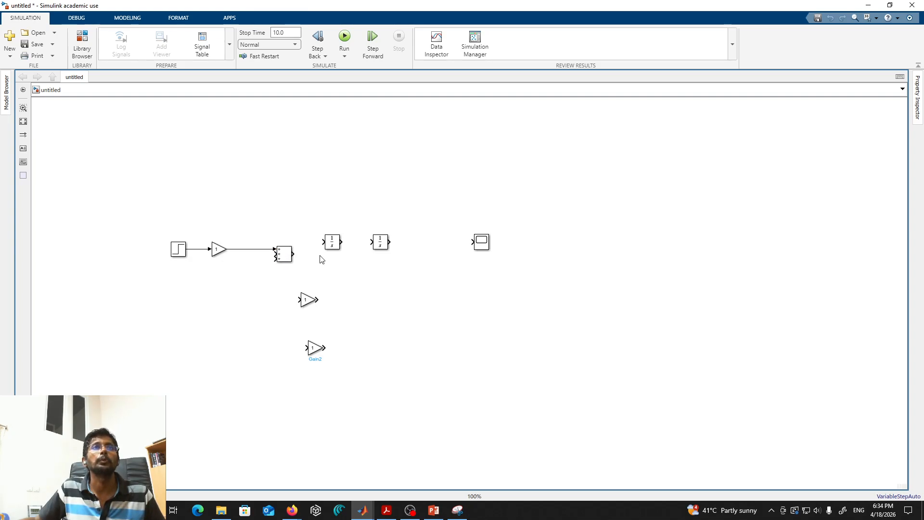
pyautogui.click(289, 259)
pyautogui.moveTo(274, 258); pyautogui.dragTo(274, 281)
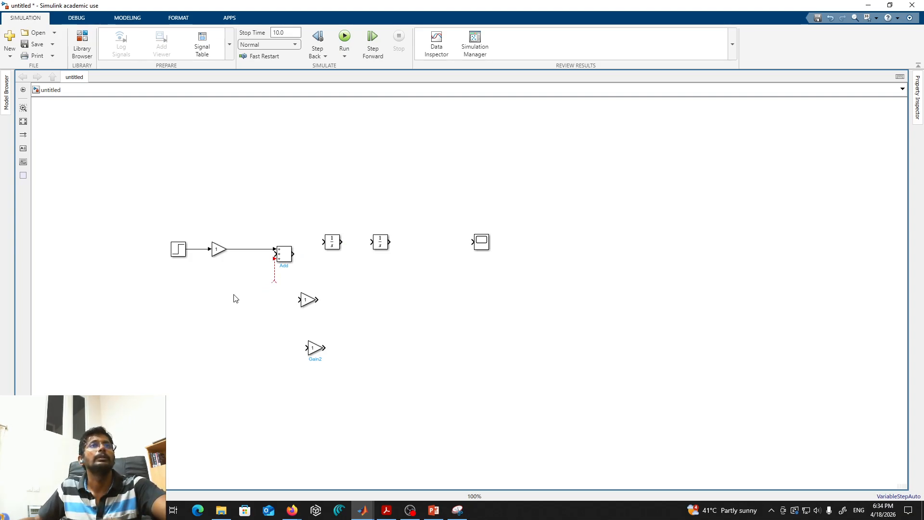
pyautogui.click(274, 277)
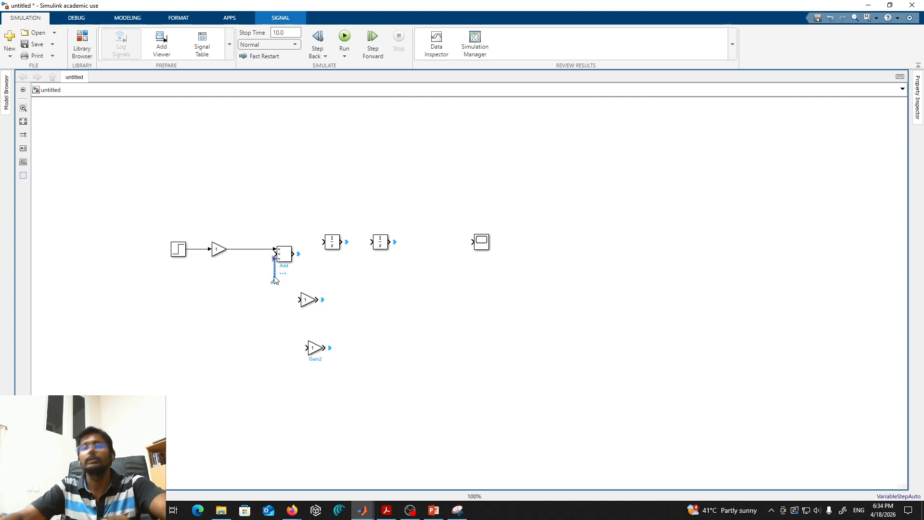
pyautogui.press('Delete')
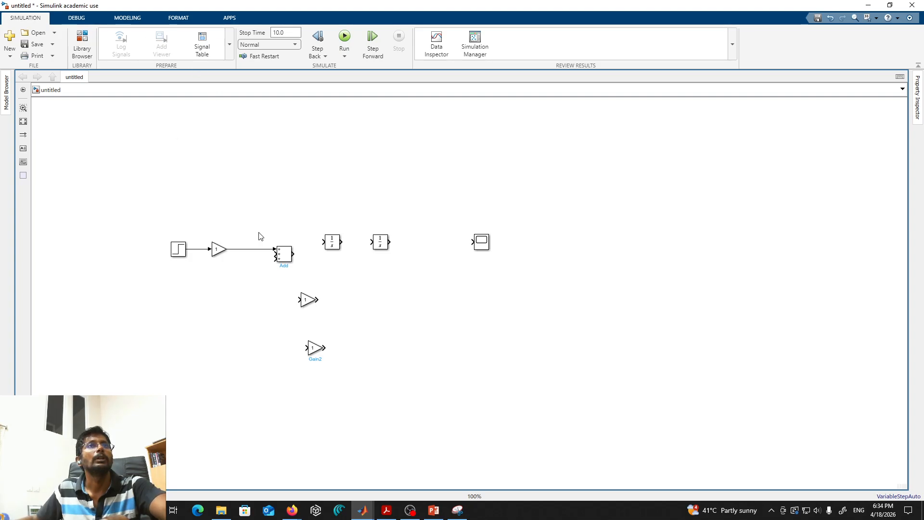
# Step: Stretch the Add block vertically to spread its input ports and line up Gain1 directly above Gain2
pyautogui.moveTo(292, 261)
pyautogui.mouseDown()
pyautogui.moveTo(294, 282)
pyautogui.moveTo(286, 253)
pyautogui.mouseUp()
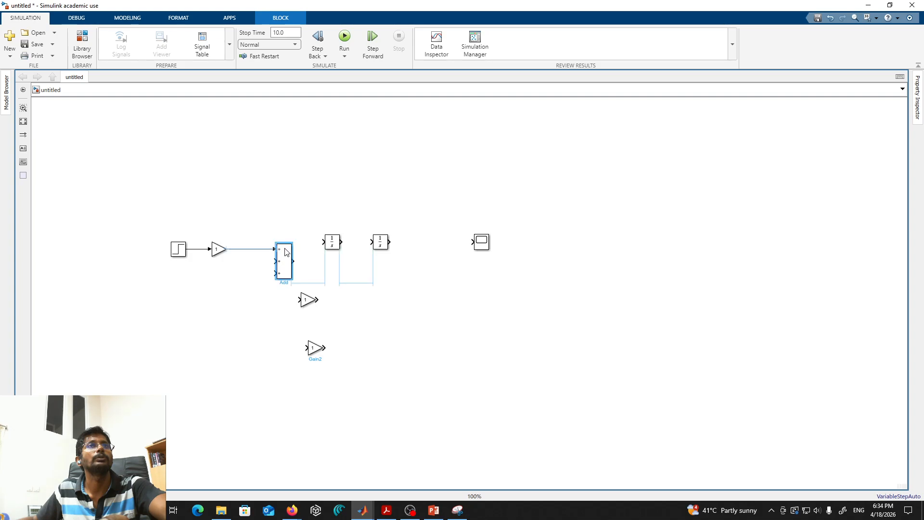
pyautogui.click(211, 316)
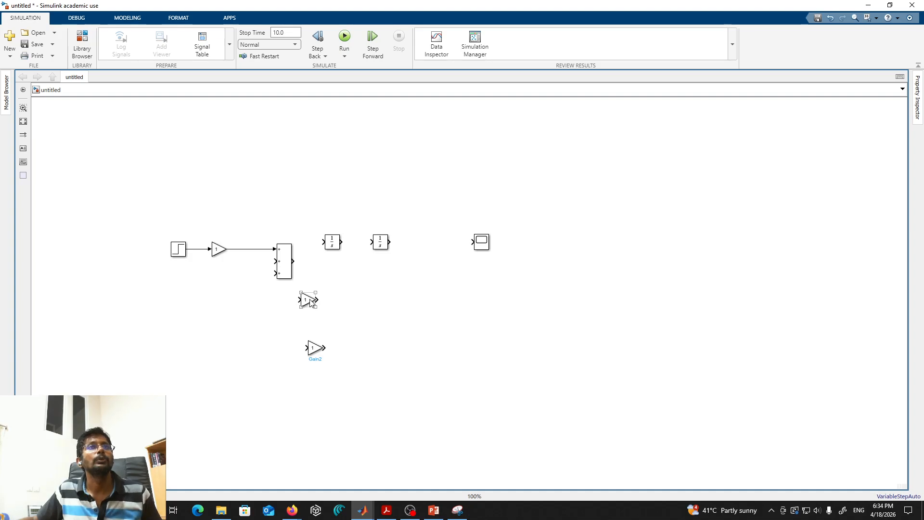
pyautogui.moveTo(308, 303); pyautogui.dragTo(321, 313)
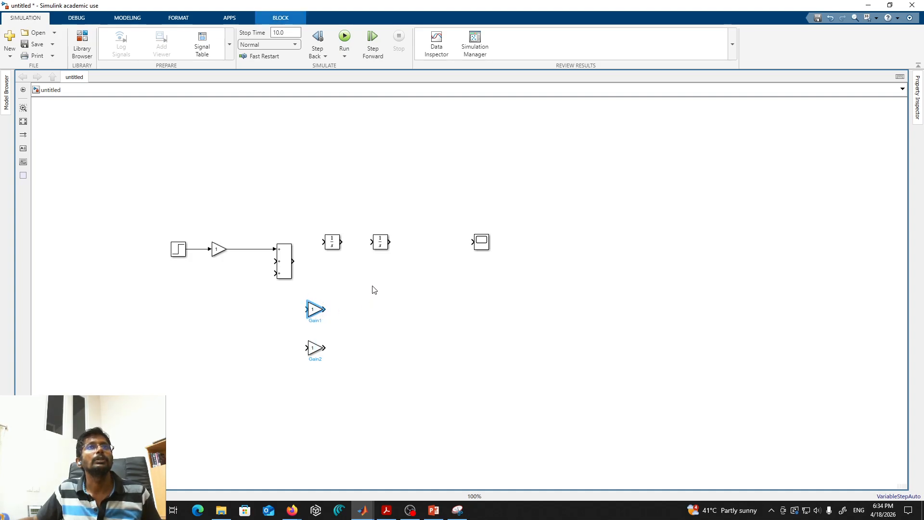
# Step: Align both integrators with the Add block's output and connect Add, first integrator and second integrator in series
pyautogui.moveTo(336, 241); pyautogui.dragTo(335, 259)
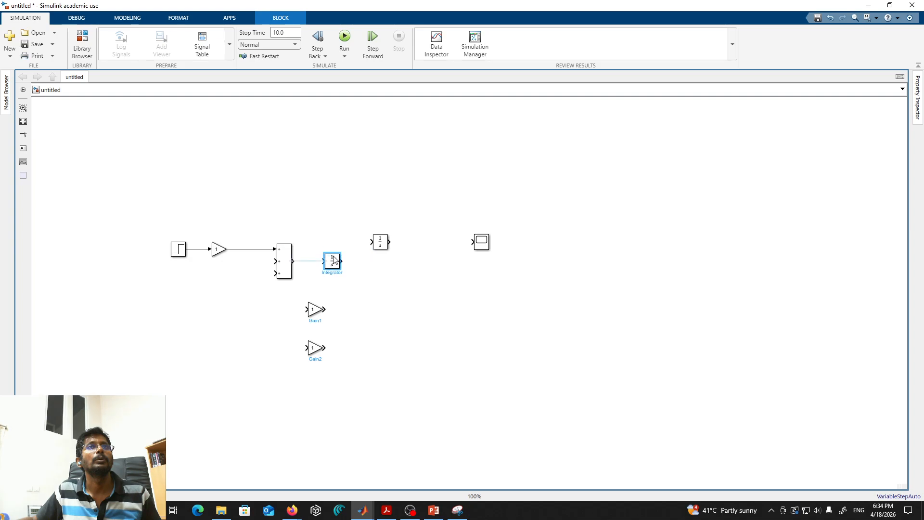
pyautogui.click(293, 261)
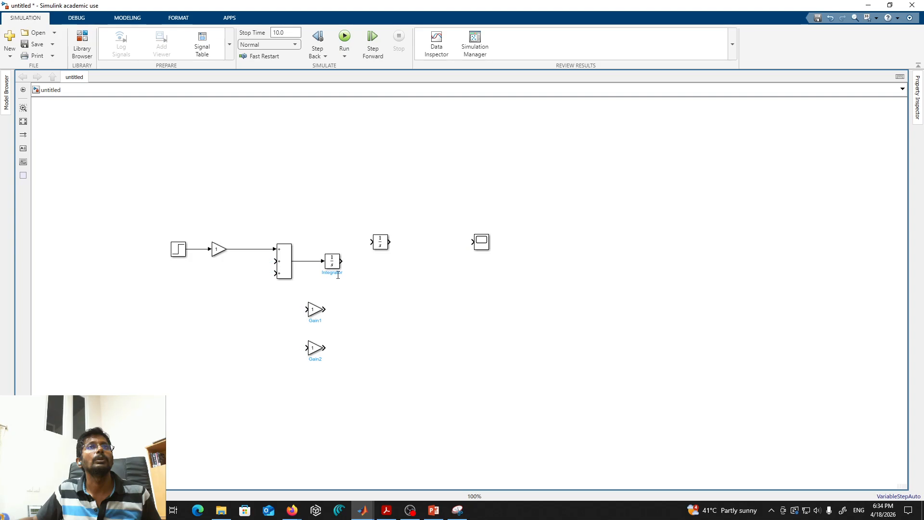
pyautogui.moveTo(384, 245); pyautogui.dragTo(396, 265)
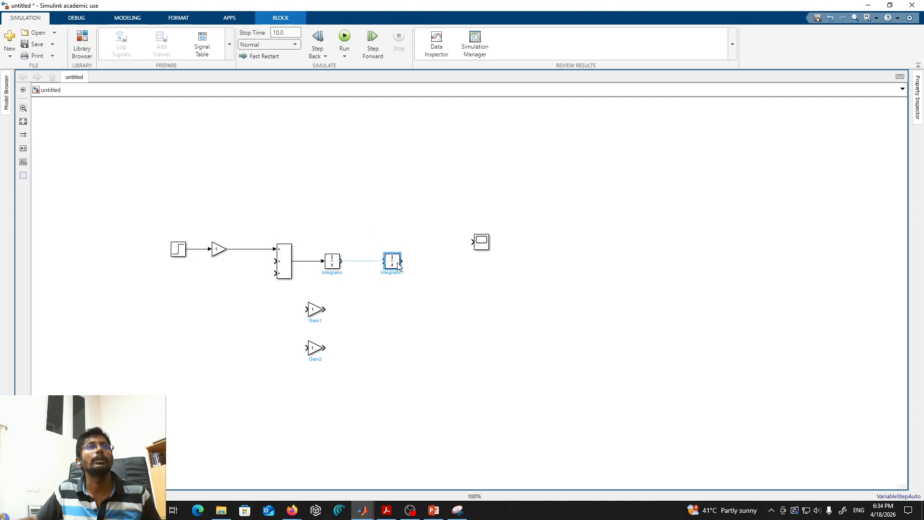
pyautogui.moveTo(350, 266)
pyautogui.click(363, 294)
pyautogui.moveTo(342, 261); pyautogui.dragTo(388, 261)
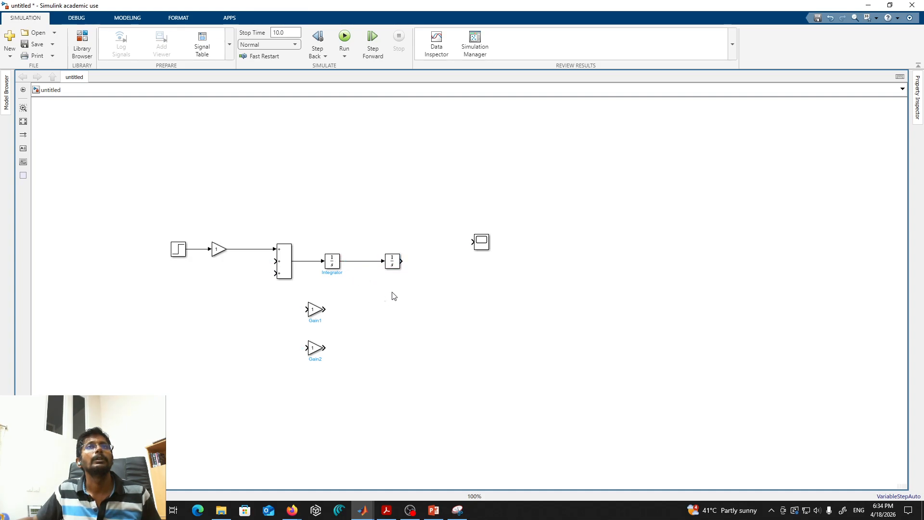
# Step: Align the Scope with the second integrator and connect them, and move Gain1 below the second integrator
pyautogui.moveTo(482, 248); pyautogui.dragTo(485, 268)
pyautogui.moveTo(402, 261); pyautogui.dragTo(474, 261)
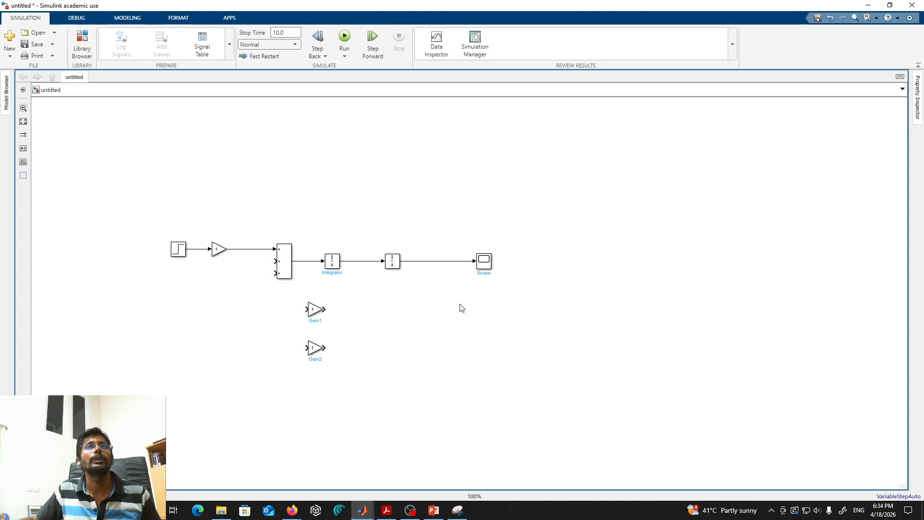
pyautogui.moveTo(317, 312); pyautogui.dragTo(402, 321)
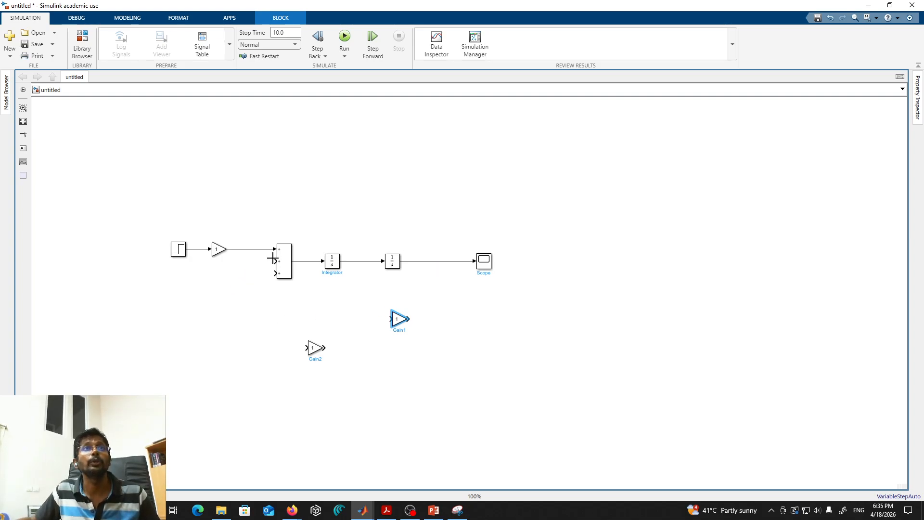
pyautogui.doubleClick(399, 320)
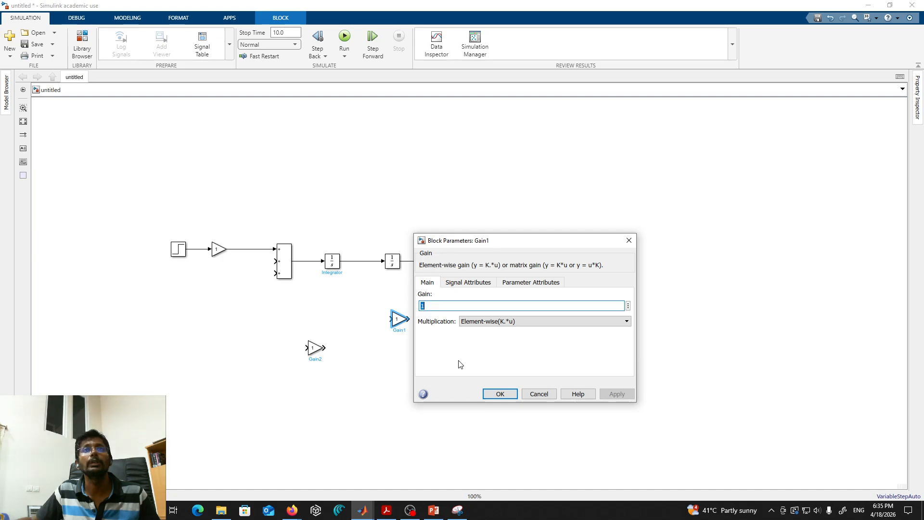
pyautogui.click(539, 393)
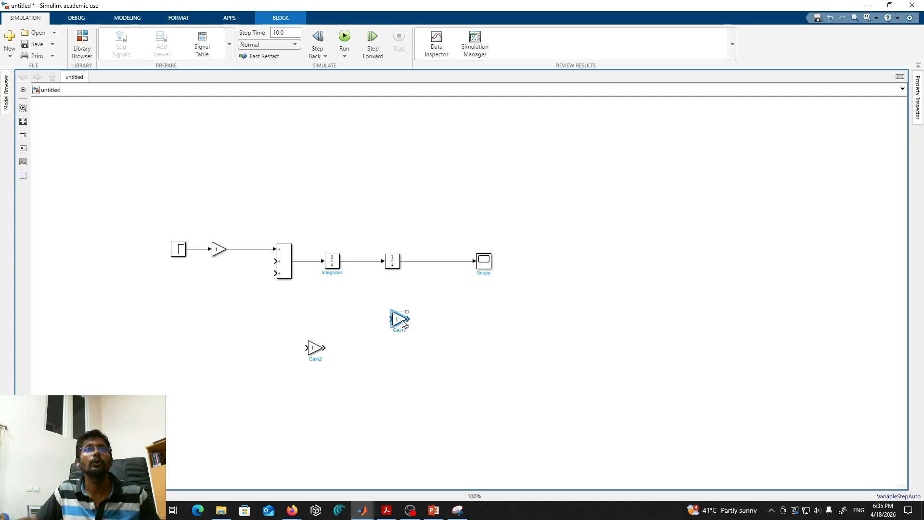
pyautogui.click(340, 320)
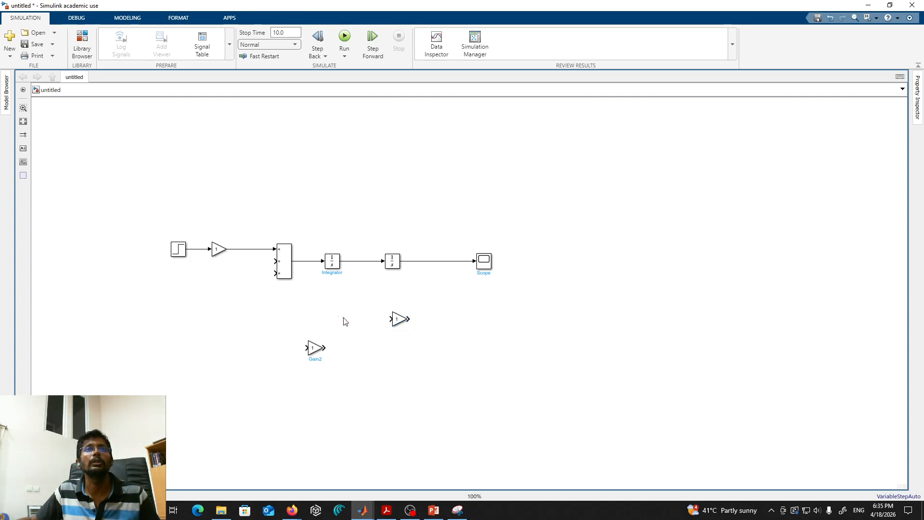
pyautogui.doubleClick(397, 319)
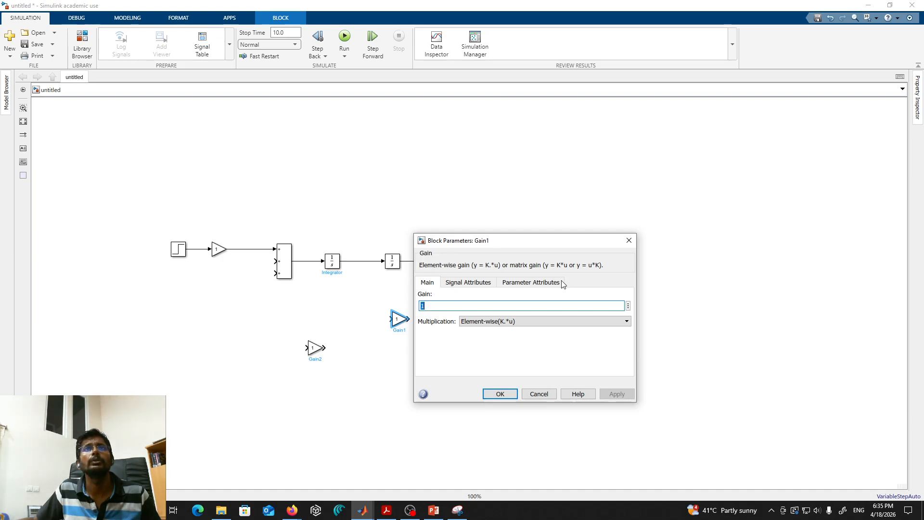
pyautogui.click(629, 241)
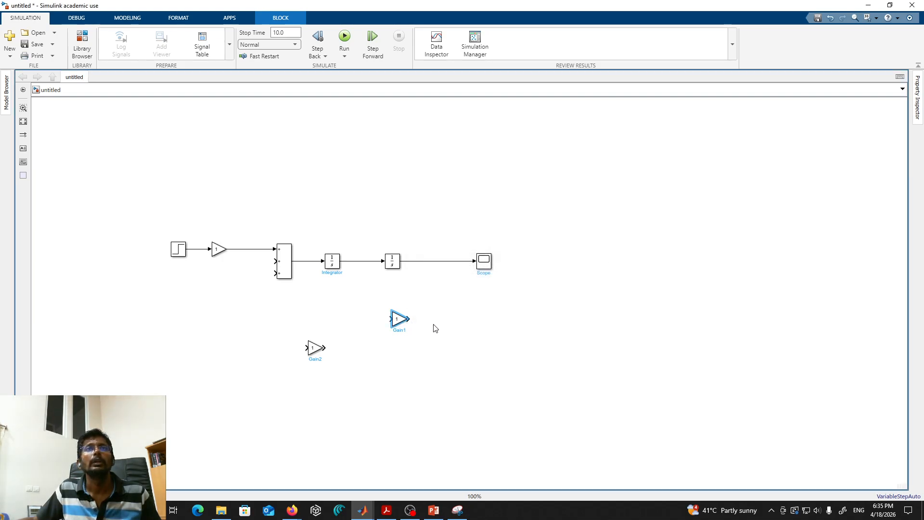
# Step: Flip the Gain1 block below the second integrator so its output faces the Add block
pyautogui.rightClick(401, 321)
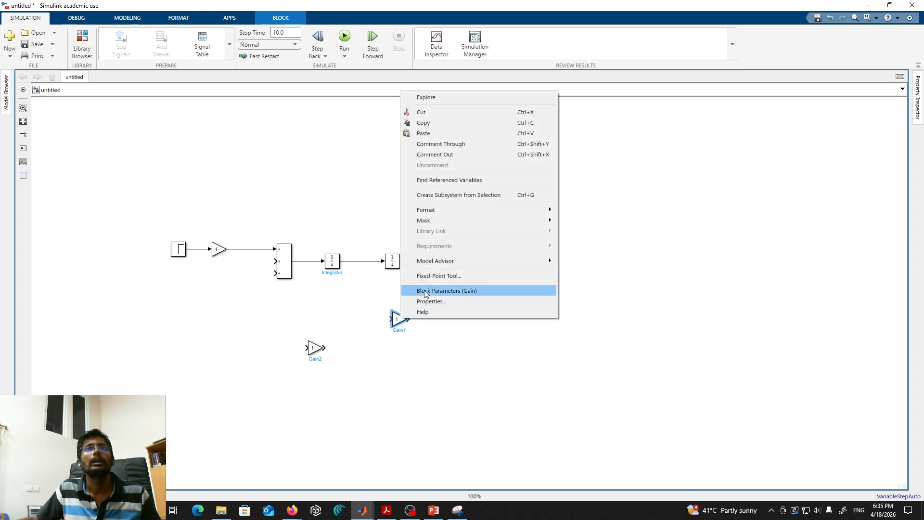
pyautogui.moveTo(500, 208)
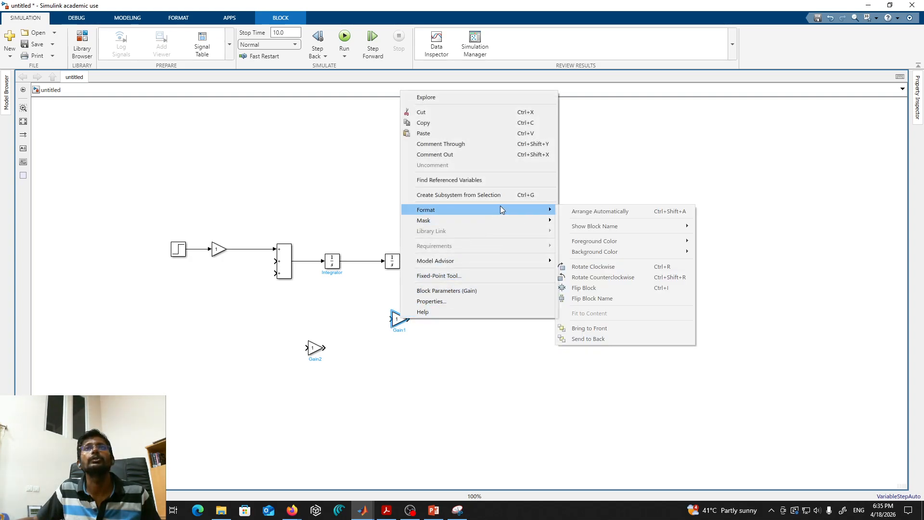
pyautogui.click(606, 289)
pyautogui.click(481, 351)
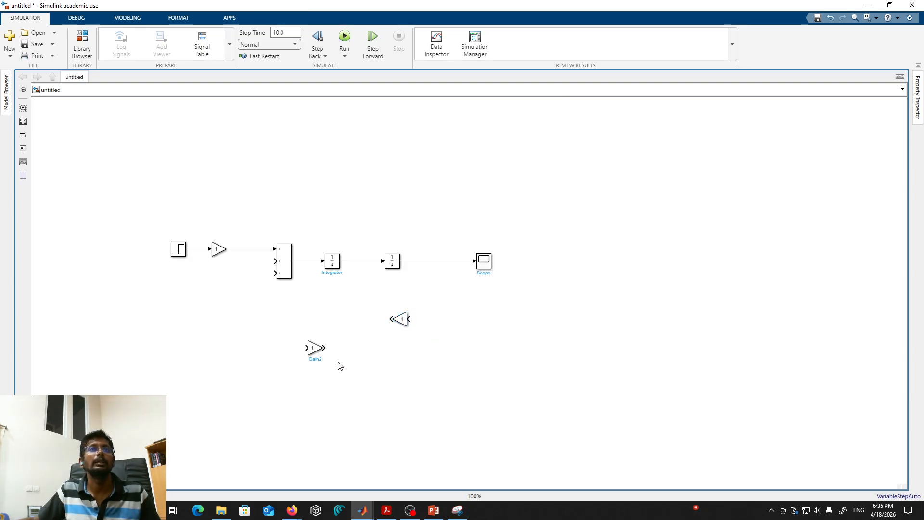
# Step: Flip the Gain2 block so its output faces the Add block
pyautogui.rightClick(314, 345)
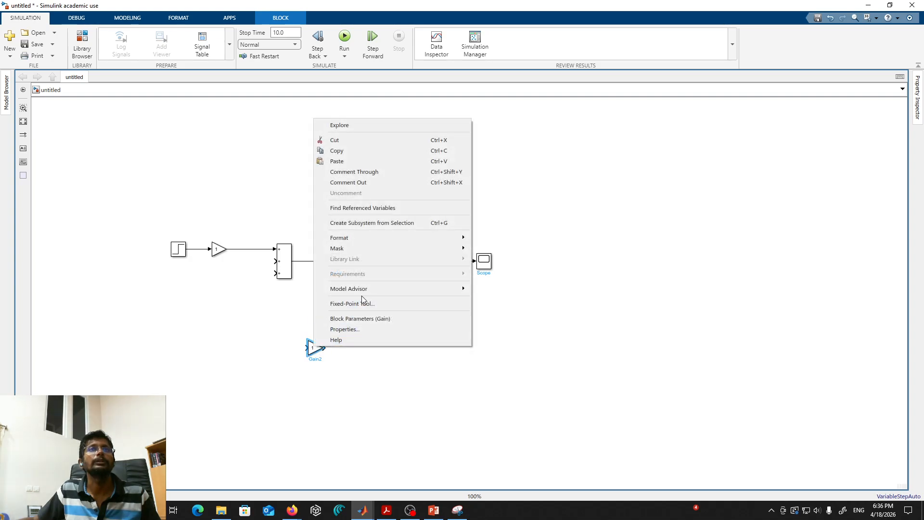
pyautogui.moveTo(422, 235)
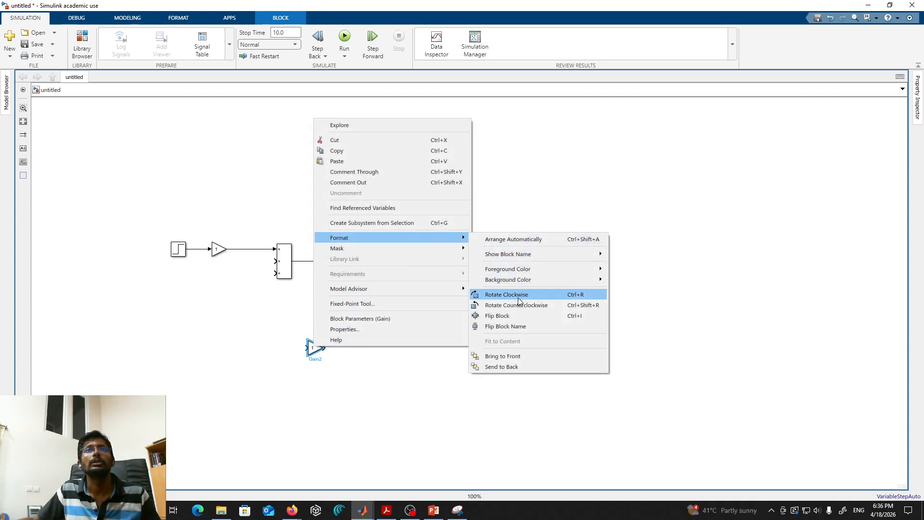
pyautogui.click(512, 315)
pyautogui.click(383, 350)
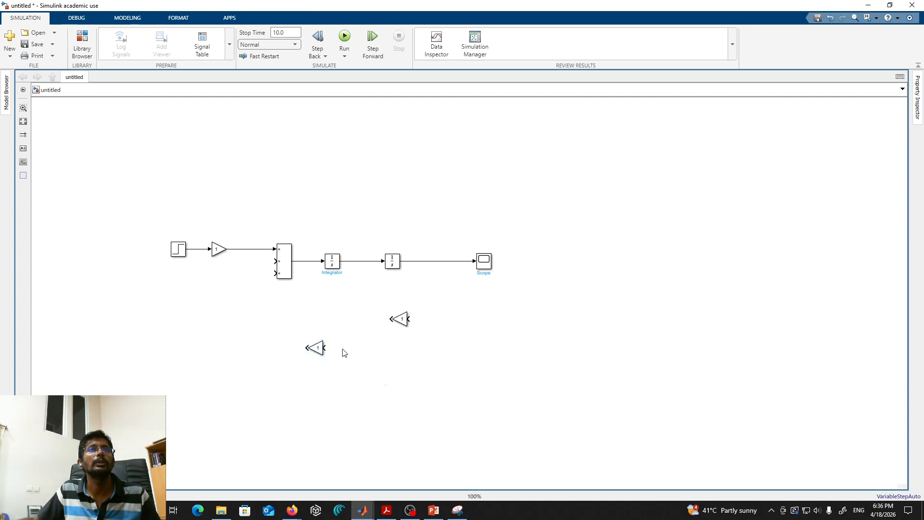
# Step: Stack Gain1 above Gain2 beneath the line between the integrators and connect Gain1's input to the second integrator's output line
pyautogui.click(402, 321)
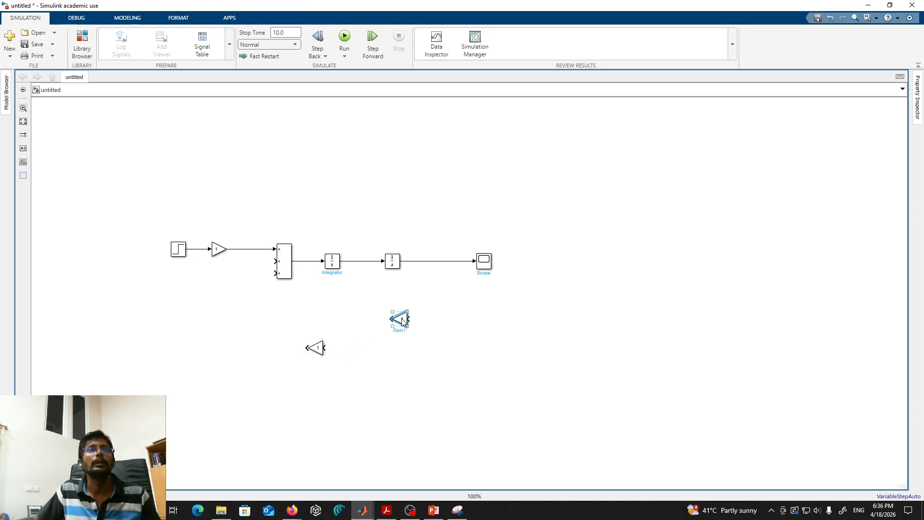
pyautogui.moveTo(402, 321); pyautogui.dragTo(359, 306)
pyautogui.click(321, 355)
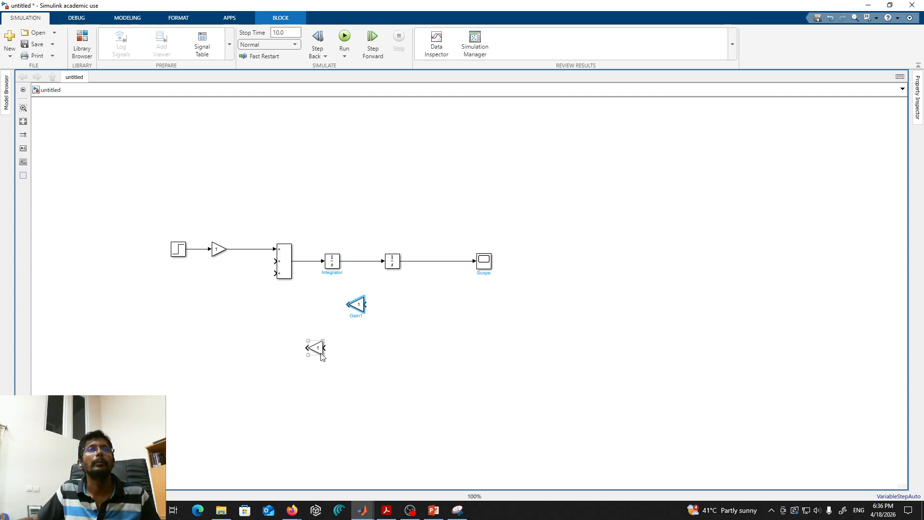
pyautogui.moveTo(321, 355); pyautogui.dragTo(363, 359)
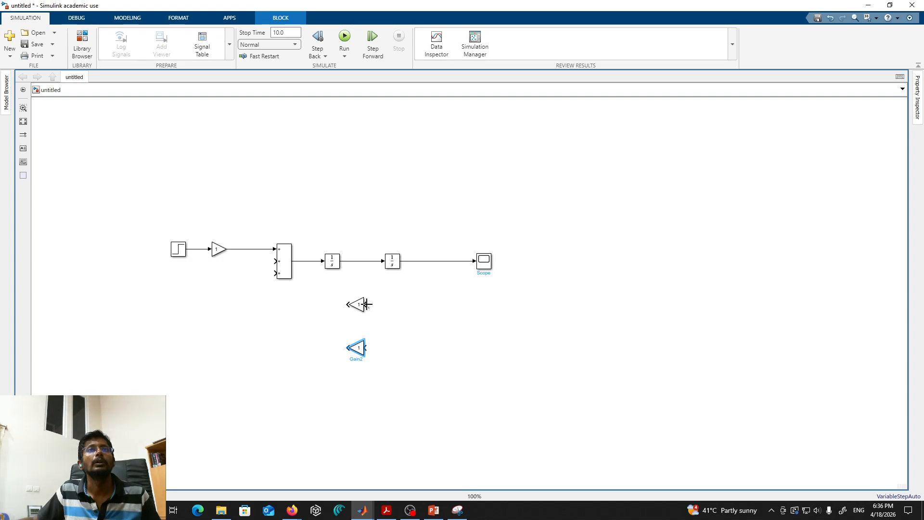
pyautogui.moveTo(365, 304); pyautogui.dragTo(432, 262)
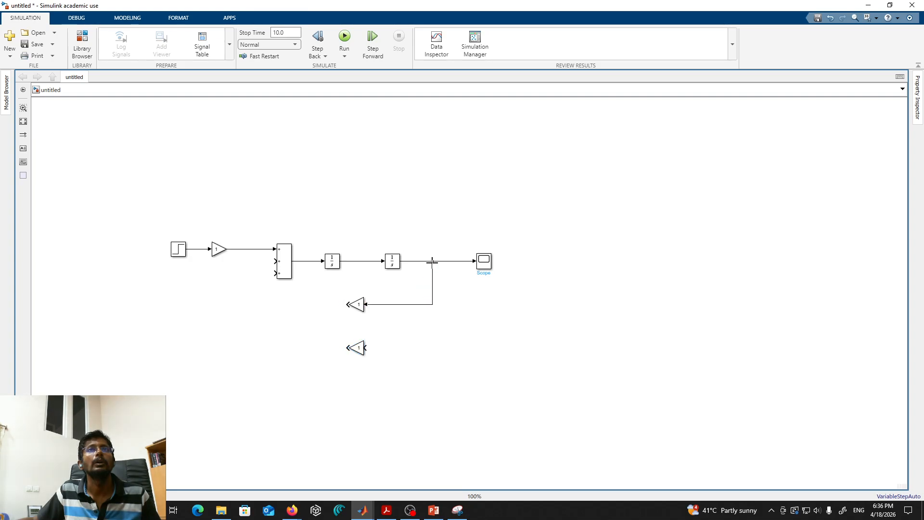
# Step: Swap the feedback gains' order, placing Gain2 directly below the first integrator and Gain1 aligned beneath Gain2
pyautogui.click(360, 306)
pyautogui.moveTo(362, 307); pyautogui.dragTo(391, 384)
pyautogui.click(356, 349)
pyautogui.moveTo(356, 349); pyautogui.dragTo(336, 316)
pyautogui.click(385, 383)
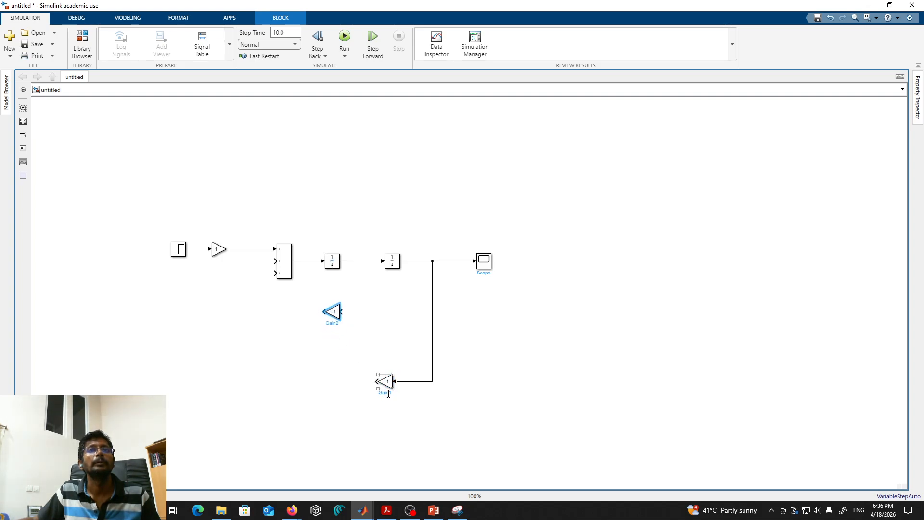
pyautogui.moveTo(387, 385); pyautogui.dragTo(334, 360)
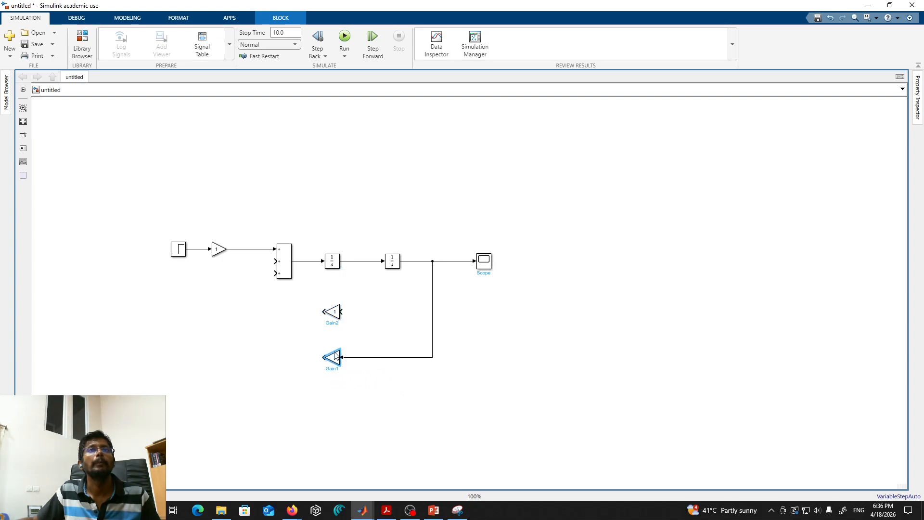
# Step: Wire Gain2 from the first integrator's output to the Add block's lowest input, and Gain1's output to its middle input
pyautogui.moveTo(342, 312)
pyautogui.mouseDown()
pyautogui.moveTo(363, 282)
pyautogui.moveTo(363, 262)
pyautogui.mouseUp()
pyautogui.click(332, 312)
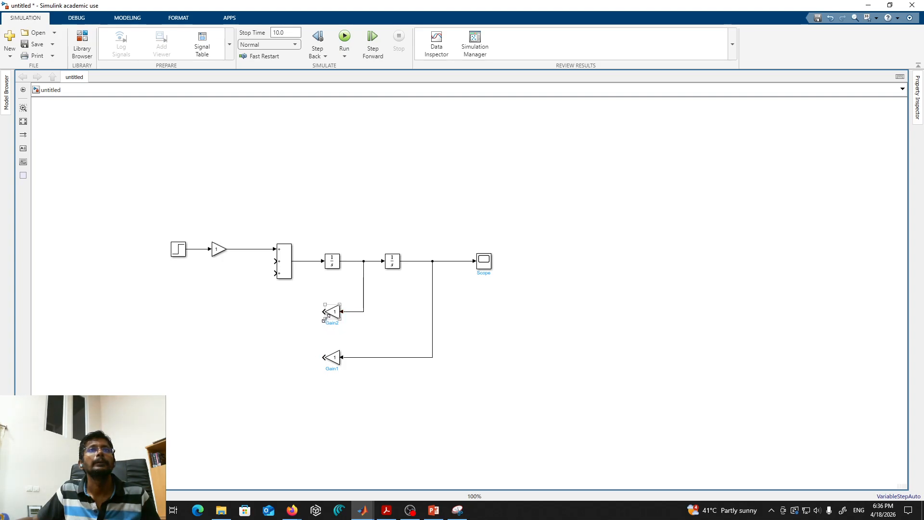
pyautogui.moveTo(322, 313)
pyautogui.mouseDown()
pyautogui.moveTo(274, 311)
pyautogui.moveTo(246, 289)
pyautogui.moveTo(270, 273)
pyautogui.mouseUp()
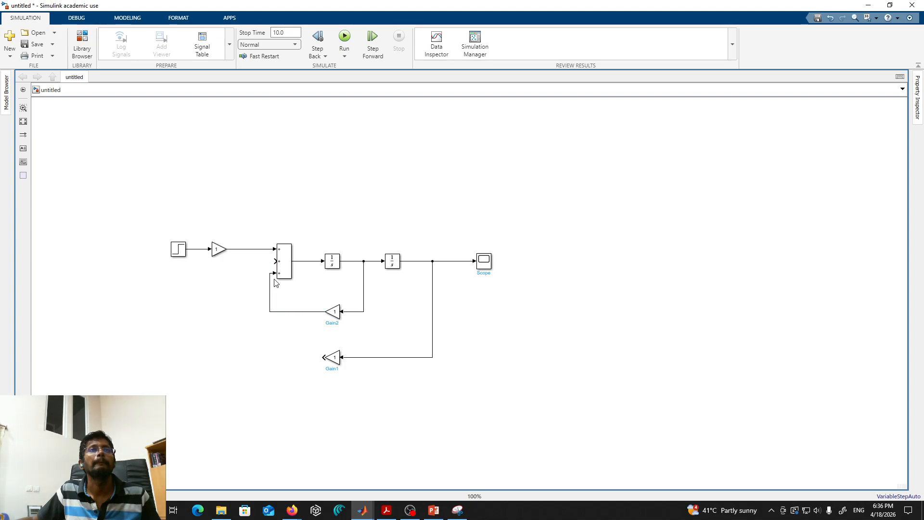
pyautogui.click(336, 366)
pyautogui.moveTo(321, 356)
pyautogui.mouseDown()
pyautogui.moveTo(213, 304)
pyautogui.moveTo(262, 247)
pyautogui.moveTo(273, 260)
pyautogui.mouseUp()
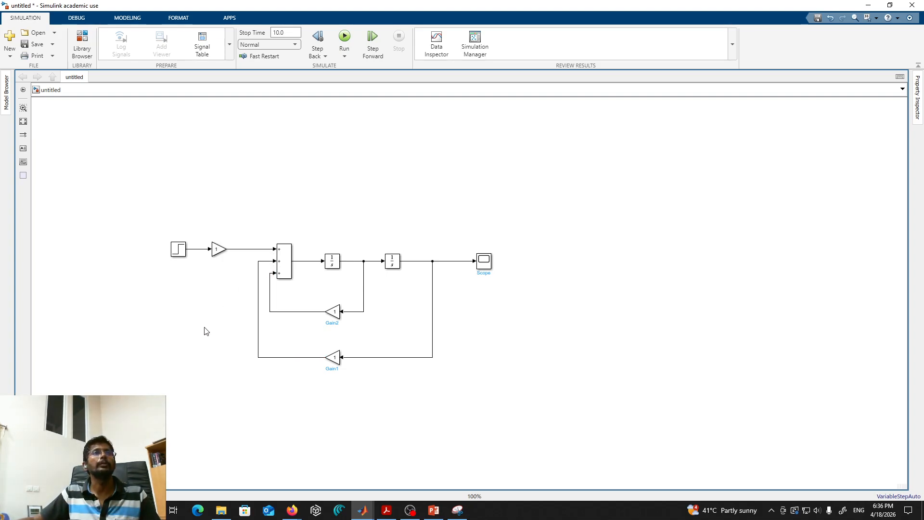
# Step: Set the gain of the block between the Step and Add blocks to 3
pyautogui.click(222, 249)
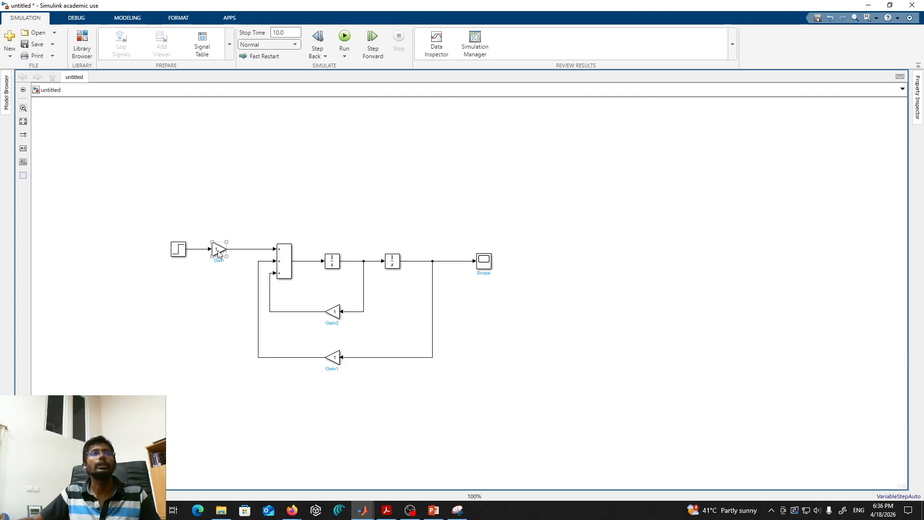
pyautogui.doubleClick(219, 250)
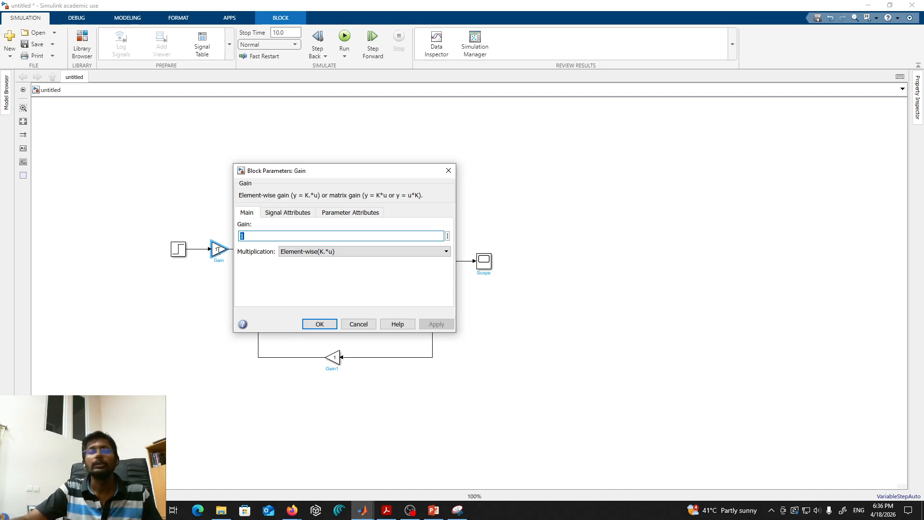
pyautogui.write('3')
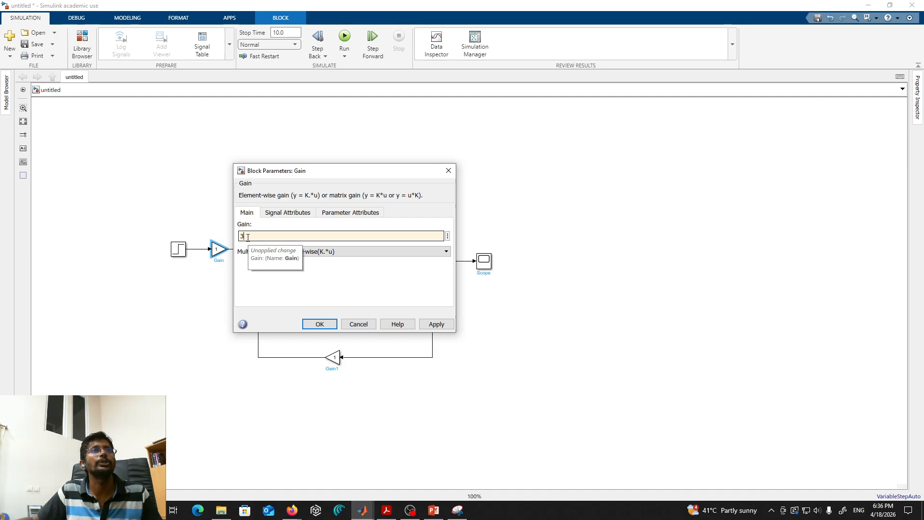
pyautogui.click(311, 324)
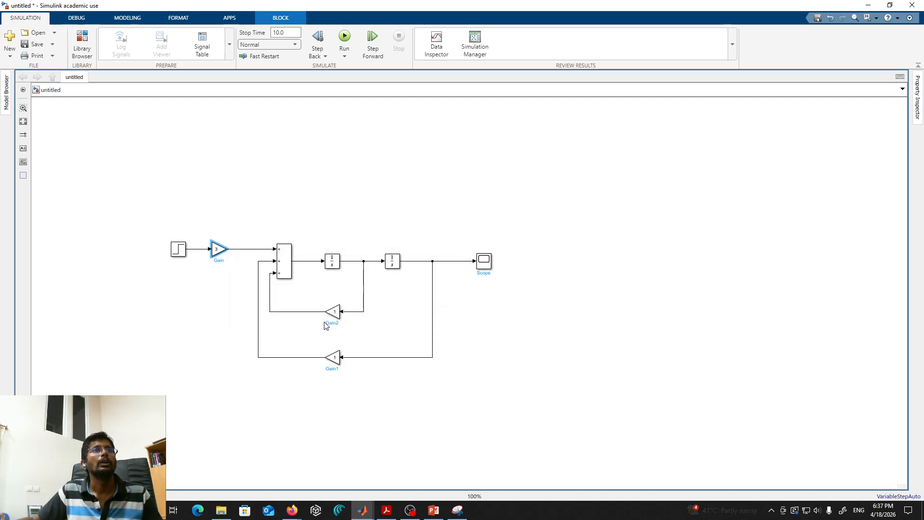
# Step: Set the Gain2 block in the inner feedback loop to a gain of -4
pyautogui.click(335, 312)
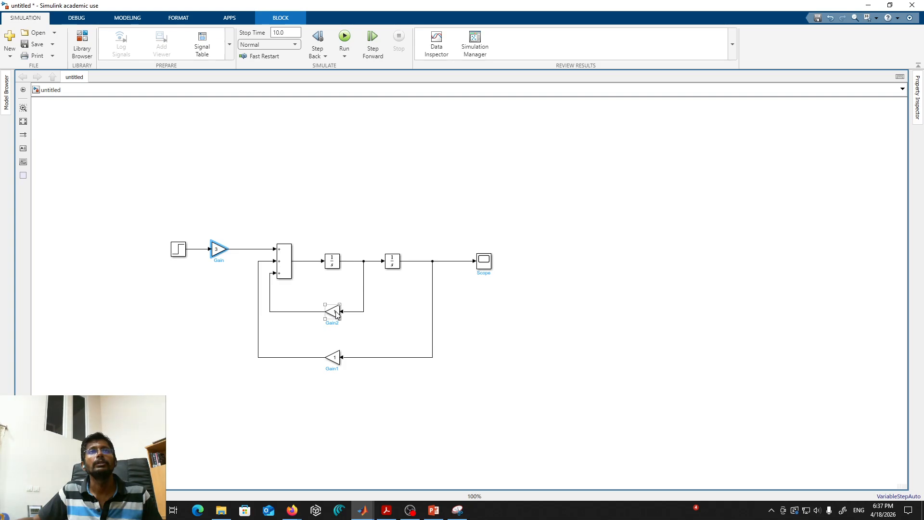
pyautogui.doubleClick(336, 312)
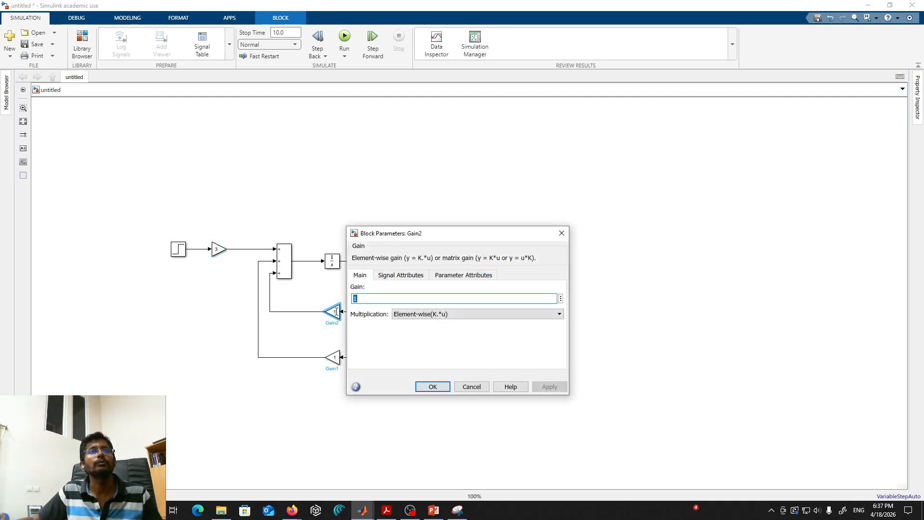
pyautogui.doubleClick(379, 299)
pyautogui.write('-4')
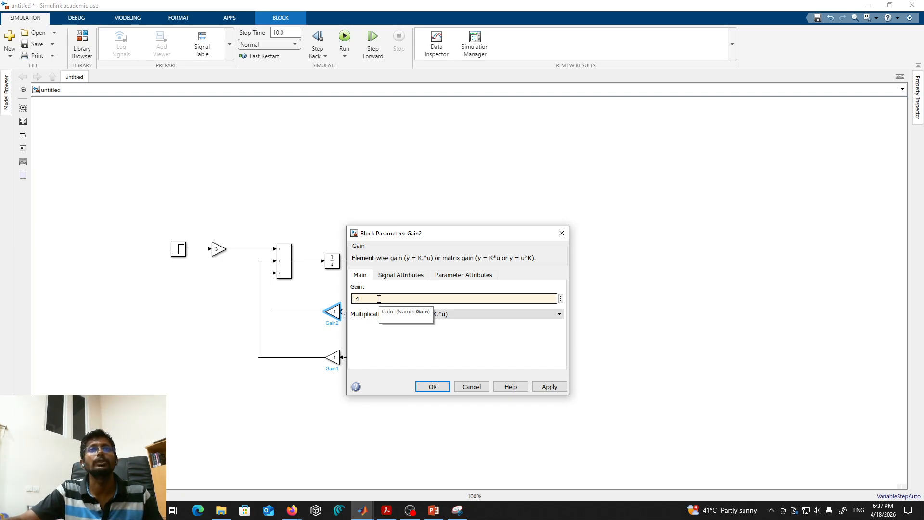
pyautogui.press('Return')
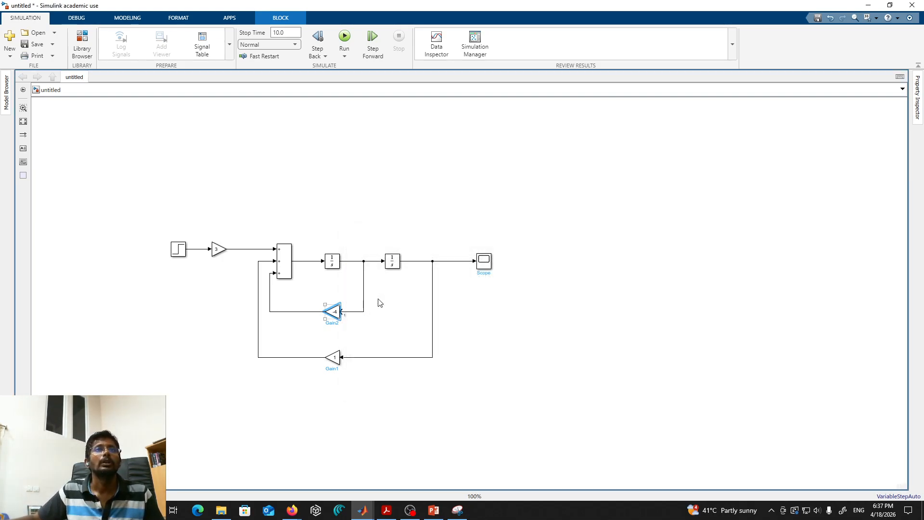
# Step: Set the Gain1 block in the outer feedback loop to a gain of -3
pyautogui.doubleClick(335, 359)
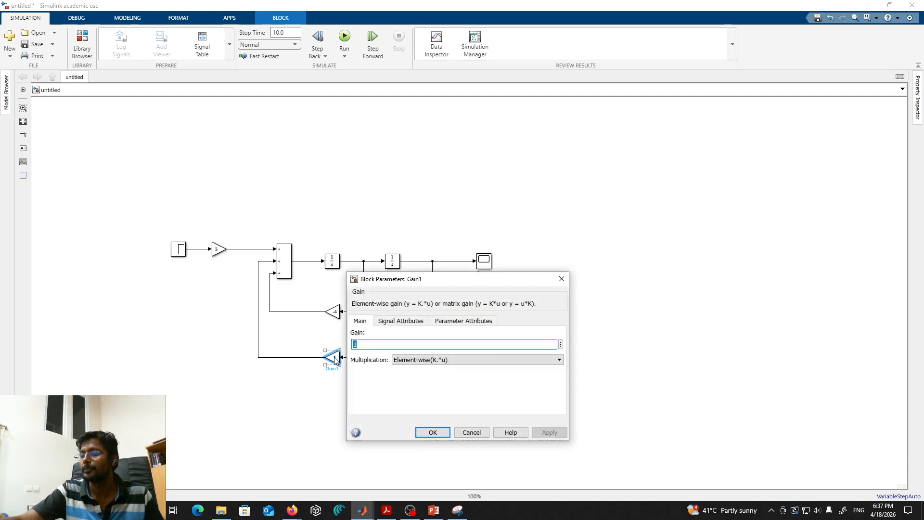
pyautogui.write('-3')
pyautogui.press('Return')
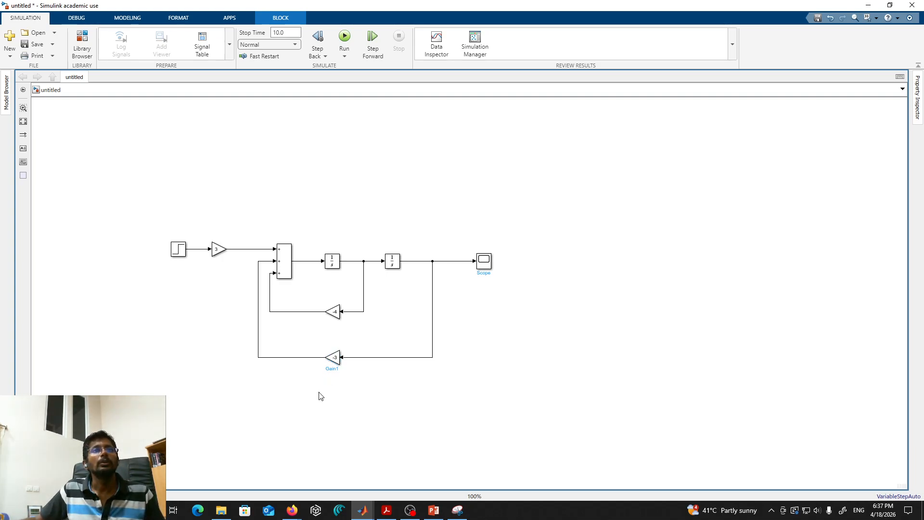
pyautogui.click(320, 395)
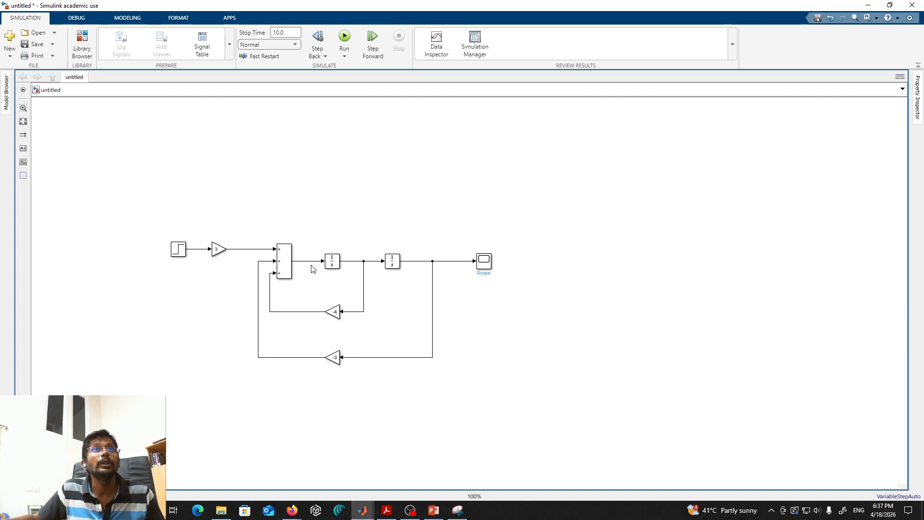
# Step: Check the first integrator's initial condition and keep it at 0
pyautogui.click(335, 263)
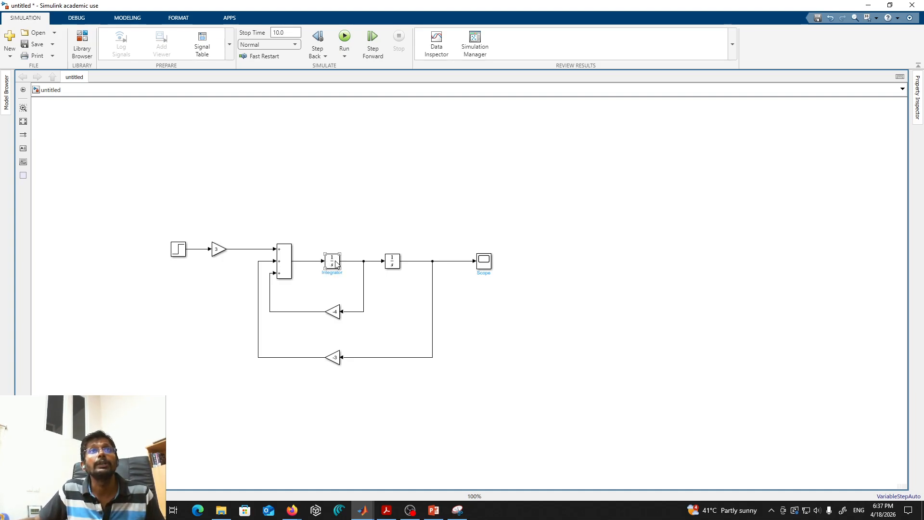
pyautogui.doubleClick(336, 263)
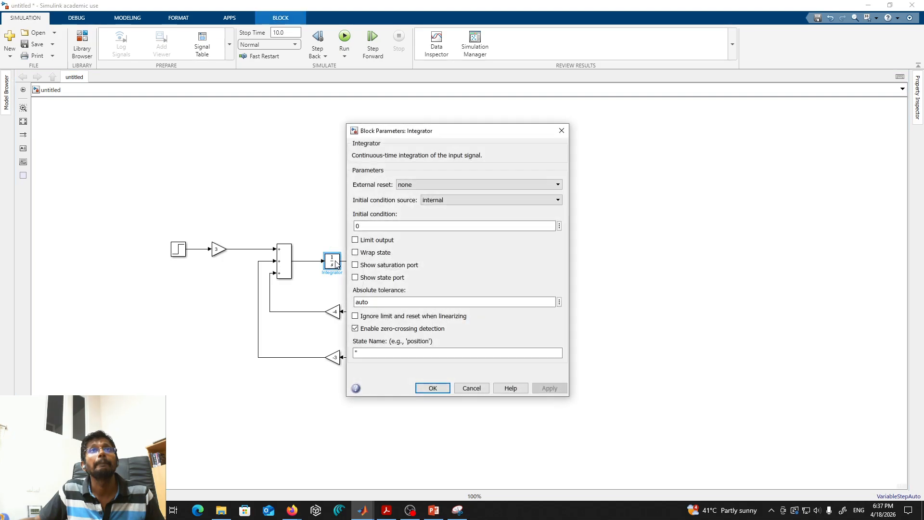
pyautogui.doubleClick(380, 225)
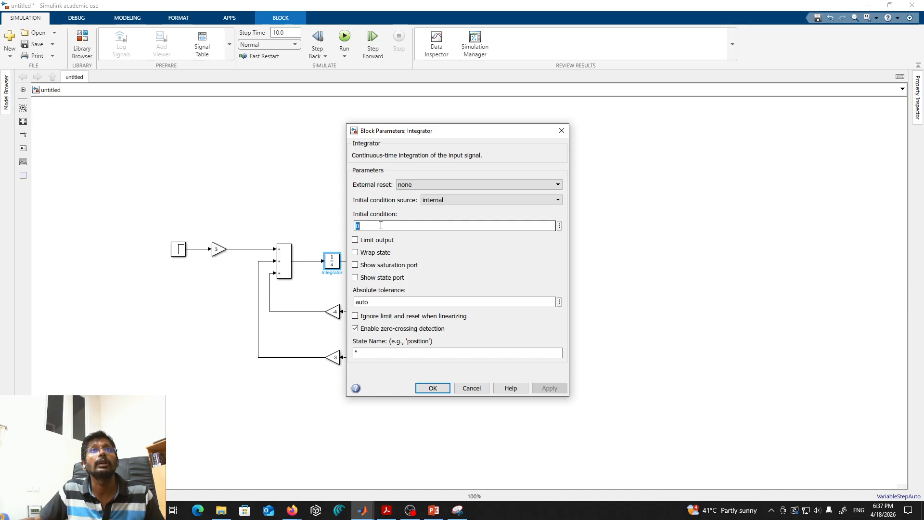
pyautogui.click(380, 226)
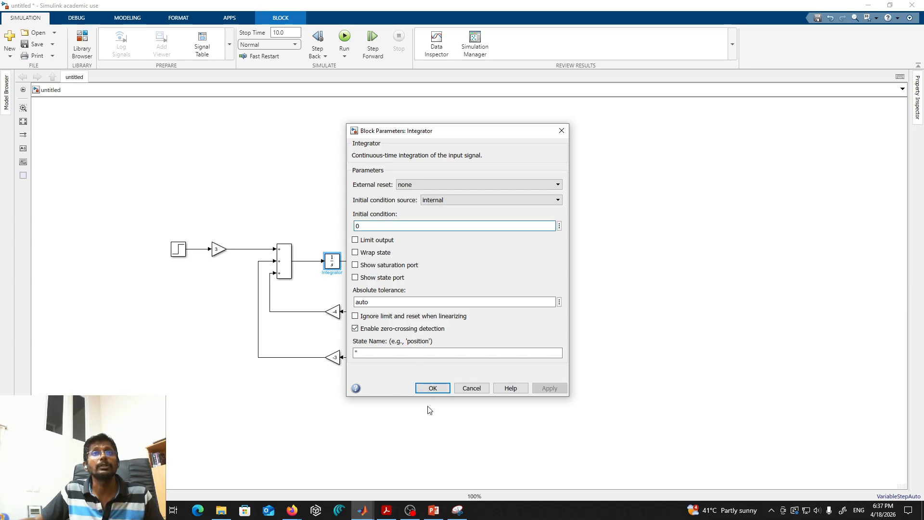
pyautogui.click(433, 388)
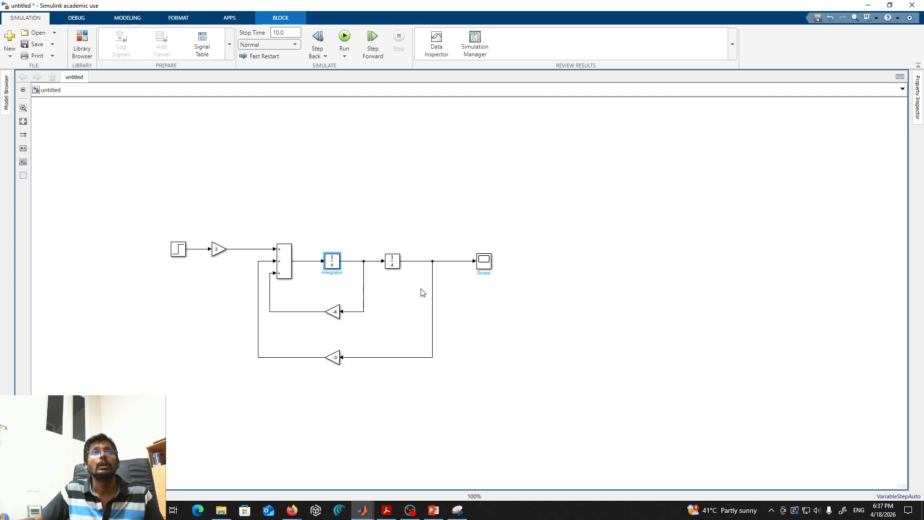
# Step: Set the second integrator's initial condition to 0.5
pyautogui.doubleClick(398, 267)
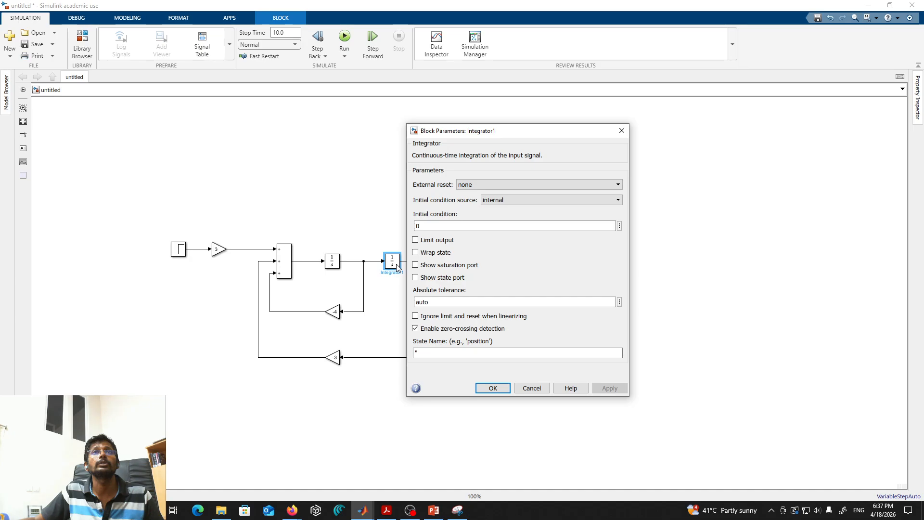
pyautogui.doubleClick(455, 224)
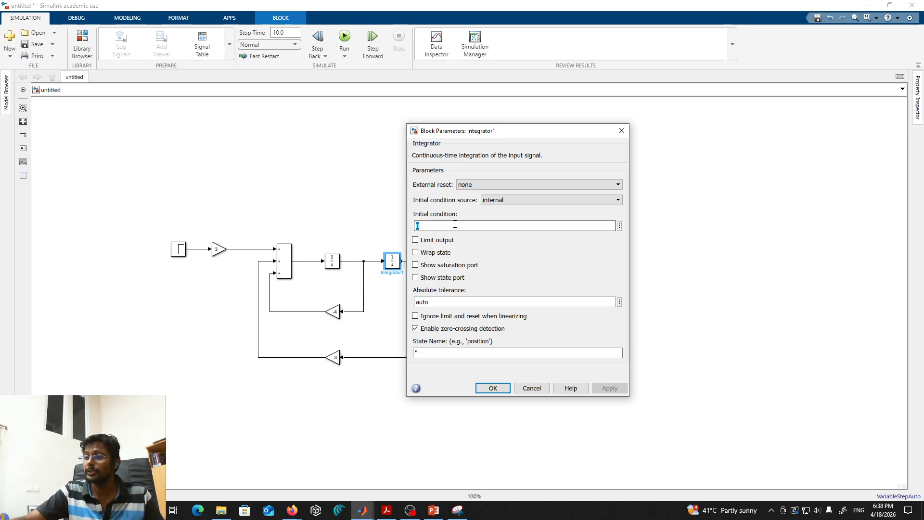
pyautogui.write('0.')
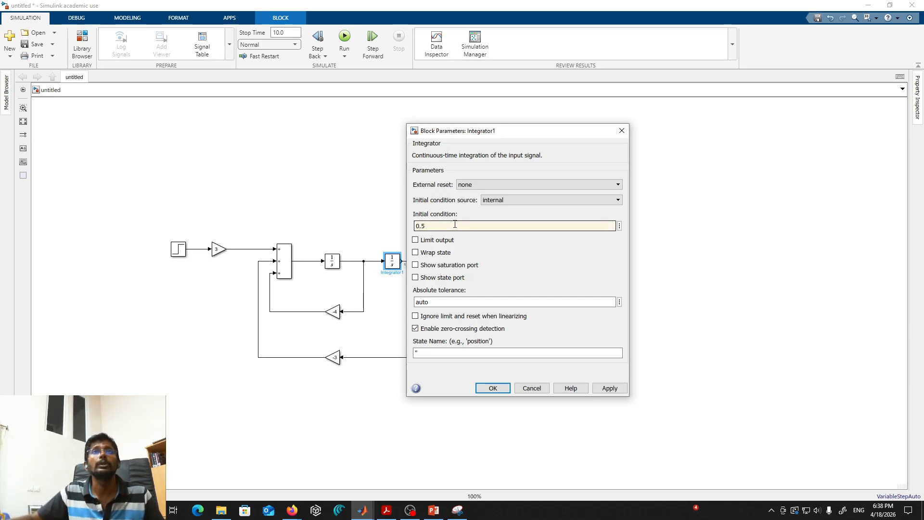
pyautogui.write('5')
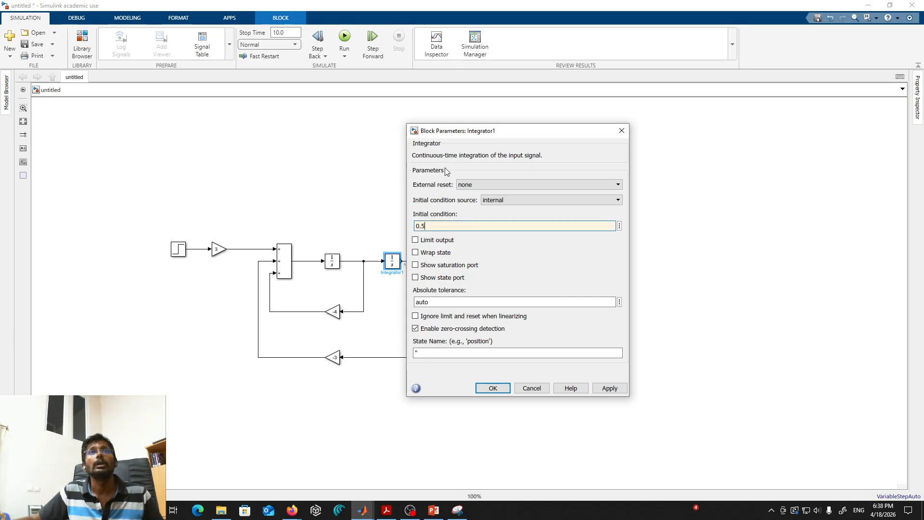
pyautogui.click(505, 389)
pyautogui.click(583, 377)
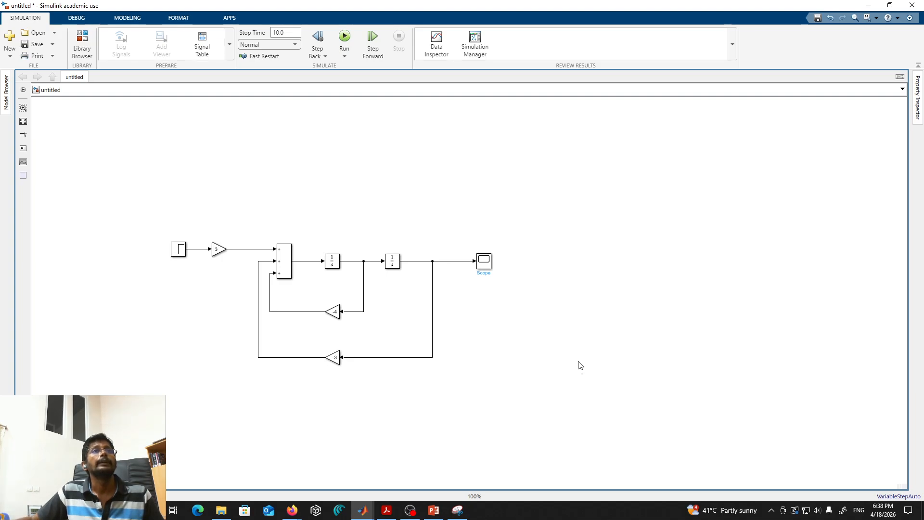
# Step: Run the simulation, open the Scope to examine the output response beside the block diagram, and return to the model
pyautogui.click(345, 37)
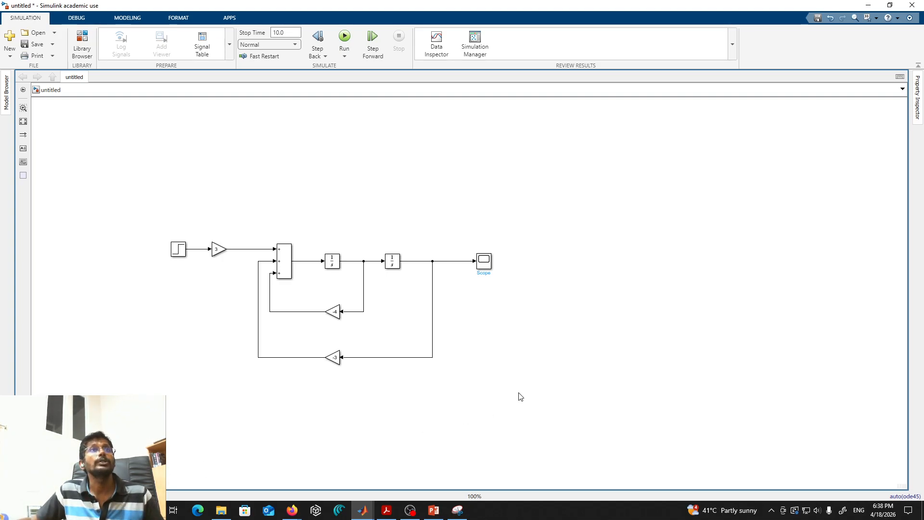
pyautogui.click(488, 269)
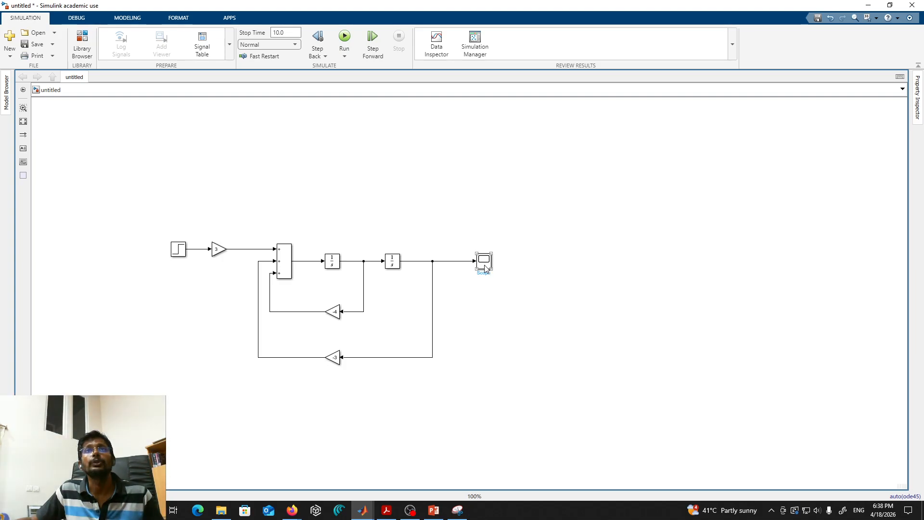
pyautogui.click(485, 265)
pyautogui.doubleClick(484, 265)
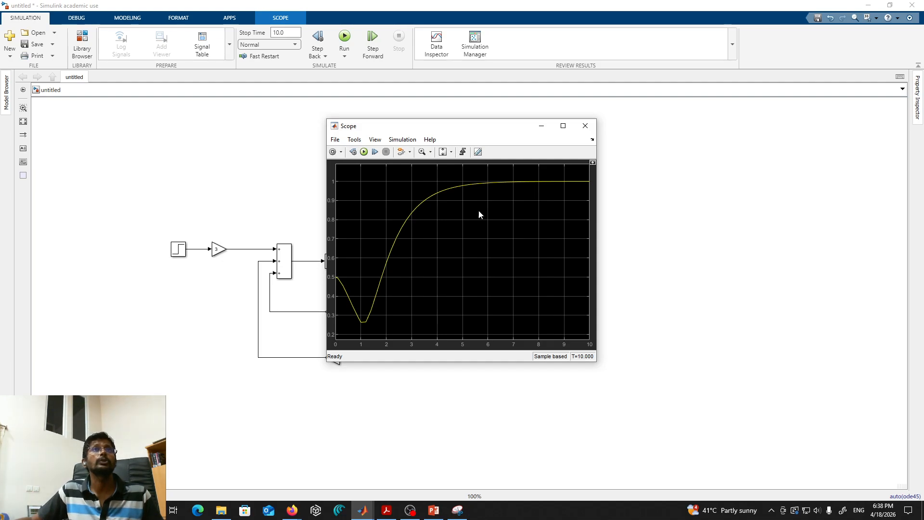
pyautogui.moveTo(457, 128); pyautogui.dragTo(649, 151)
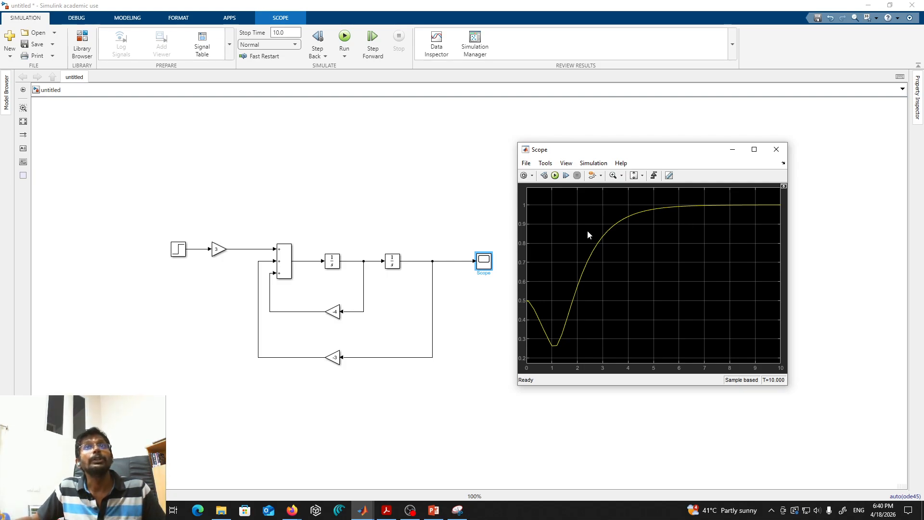
pyautogui.click(458, 426)
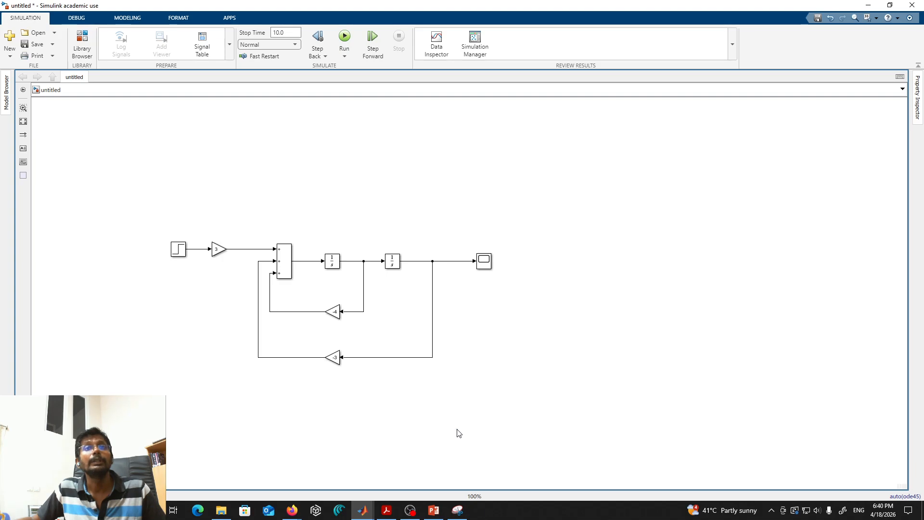